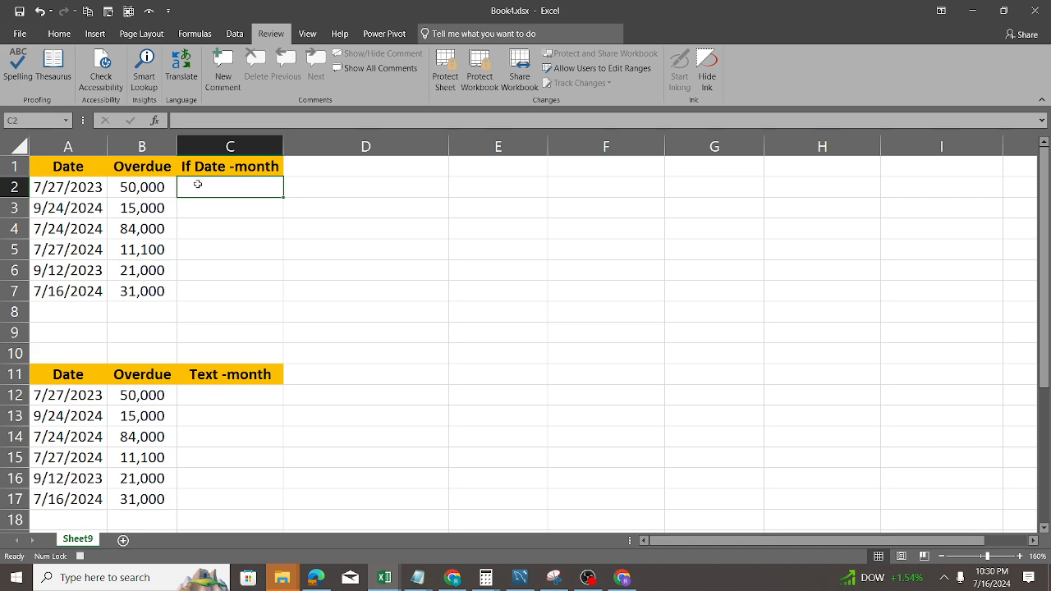
Step: Start an IF formula in C2 that returns empty text when A2 is blank: =IF(A2="","",
type("=IF(")
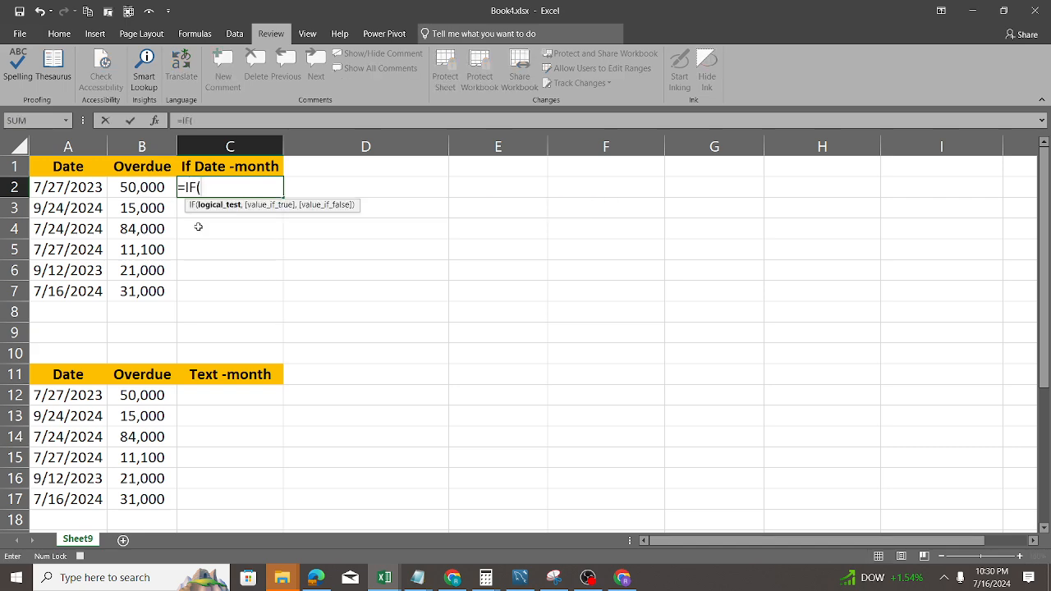
left_click(72, 194)
type("=")
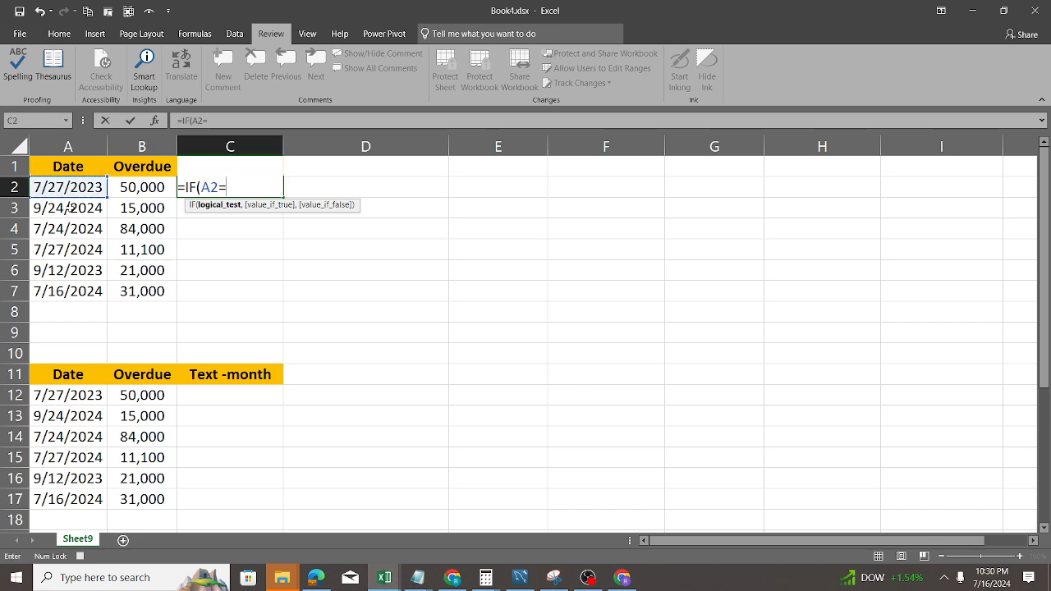
type("\"\",")
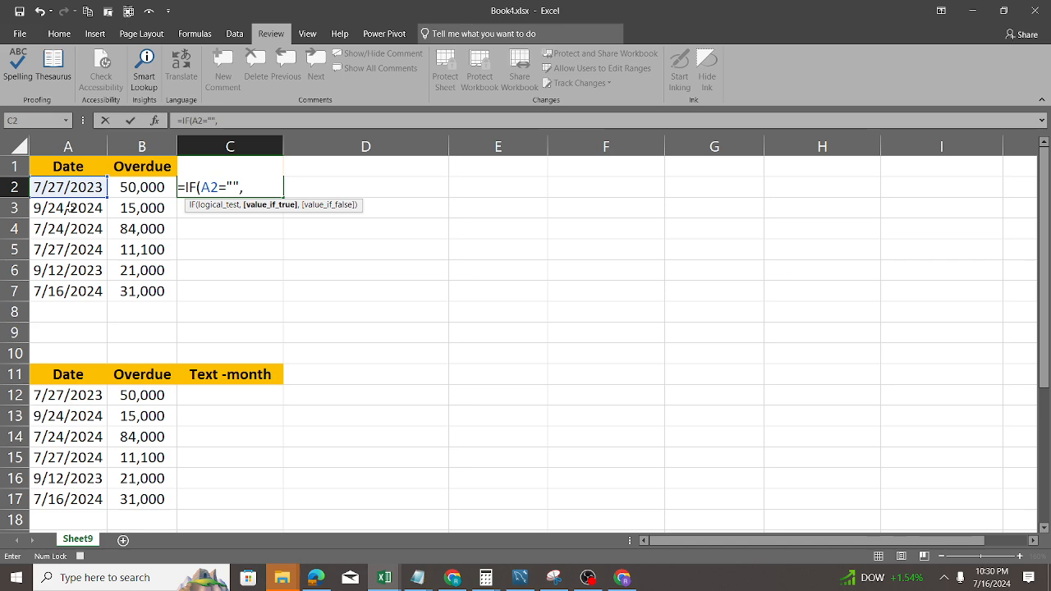
type("\"\",")
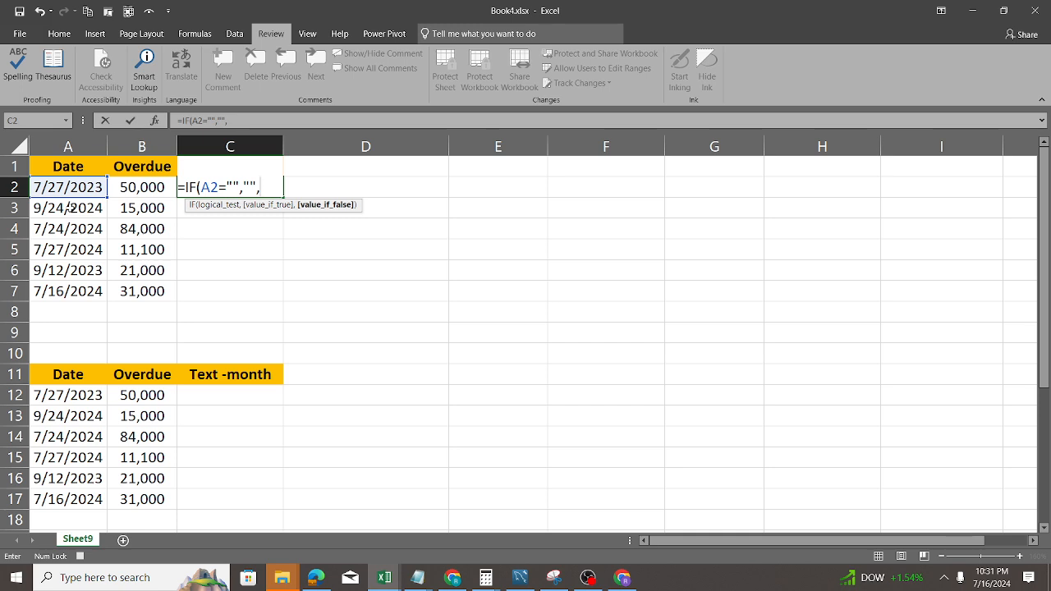
Step: Complete the C2 formula with DATE(YEAR(A2),MONTH(A2),1) as the value if false and enter it
type("date")
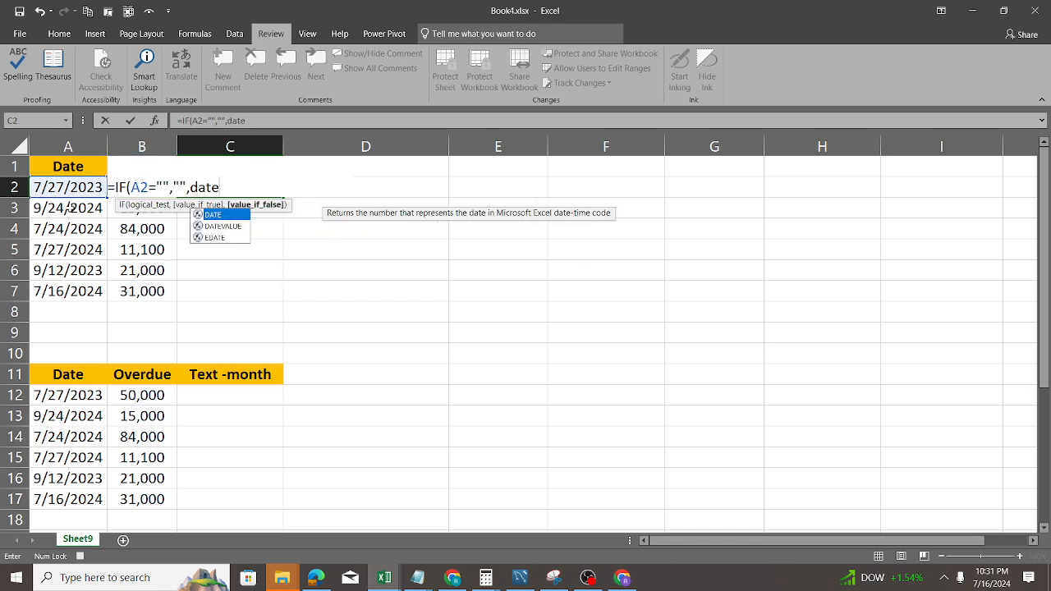
key("Tab")
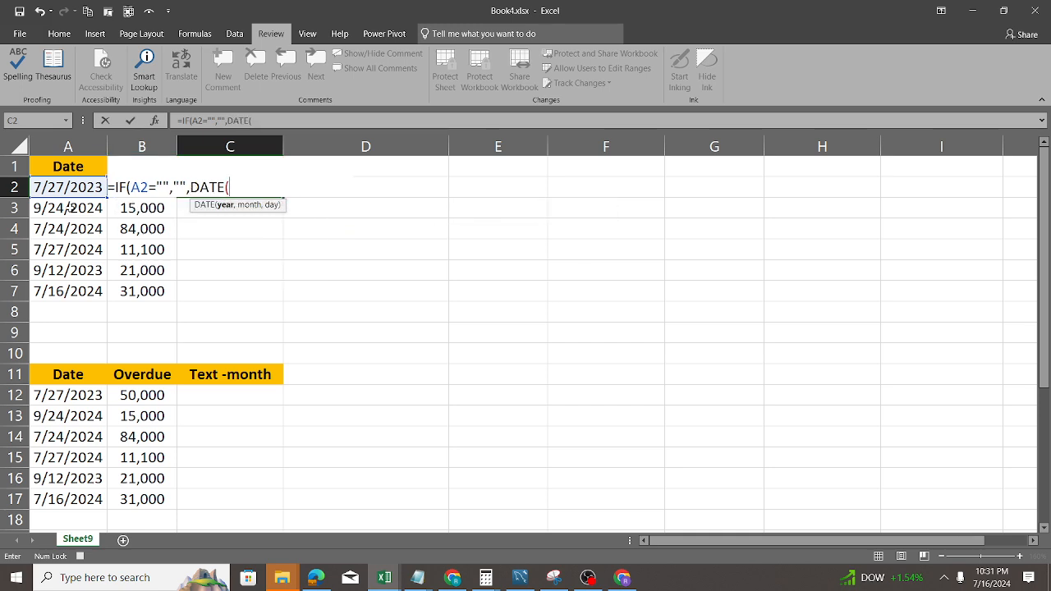
type("year")
key("Tab")
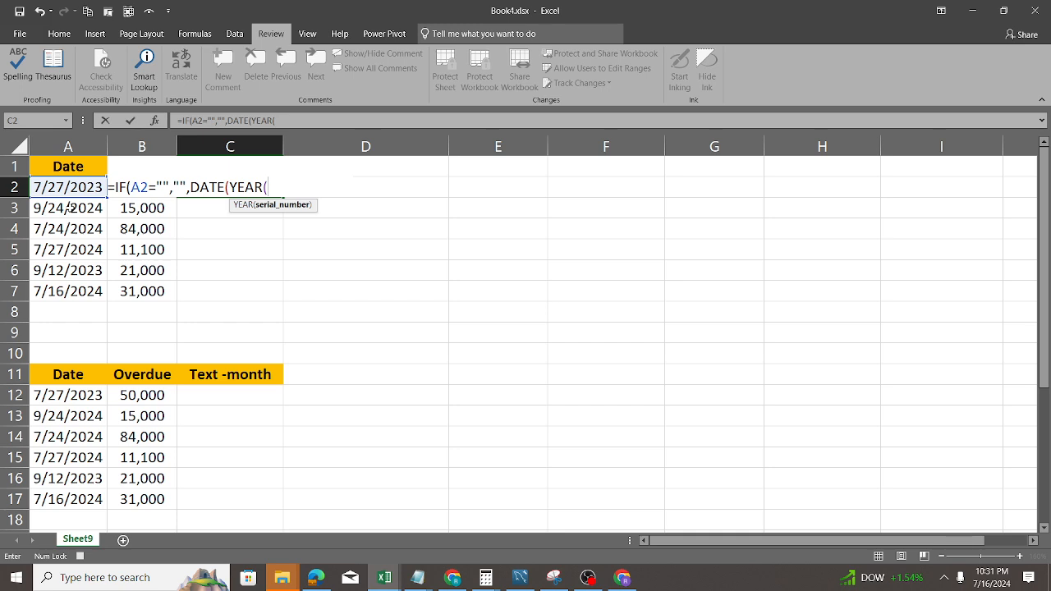
type("a2),")
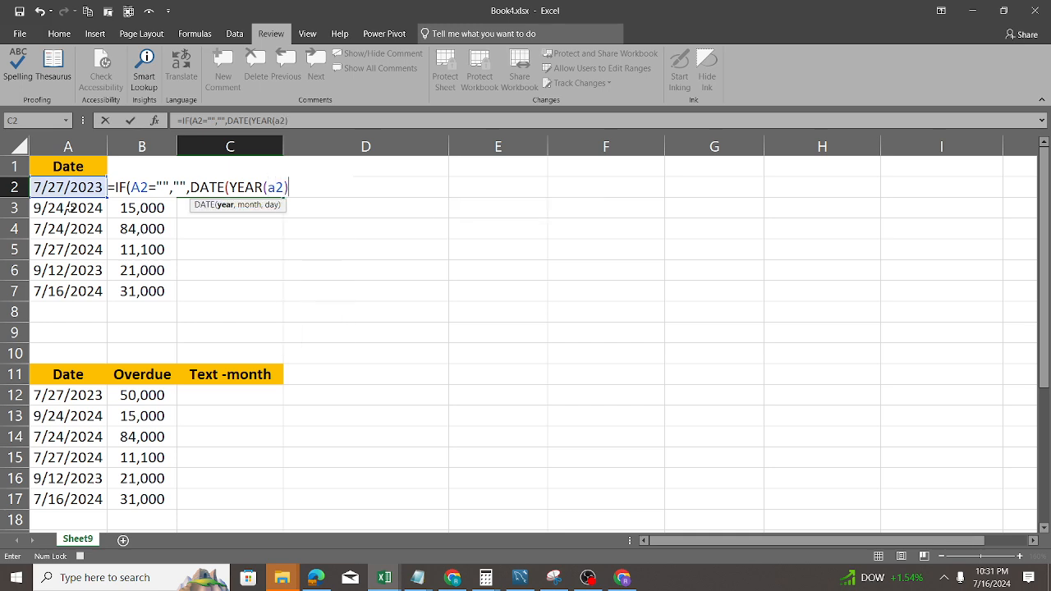
type("month")
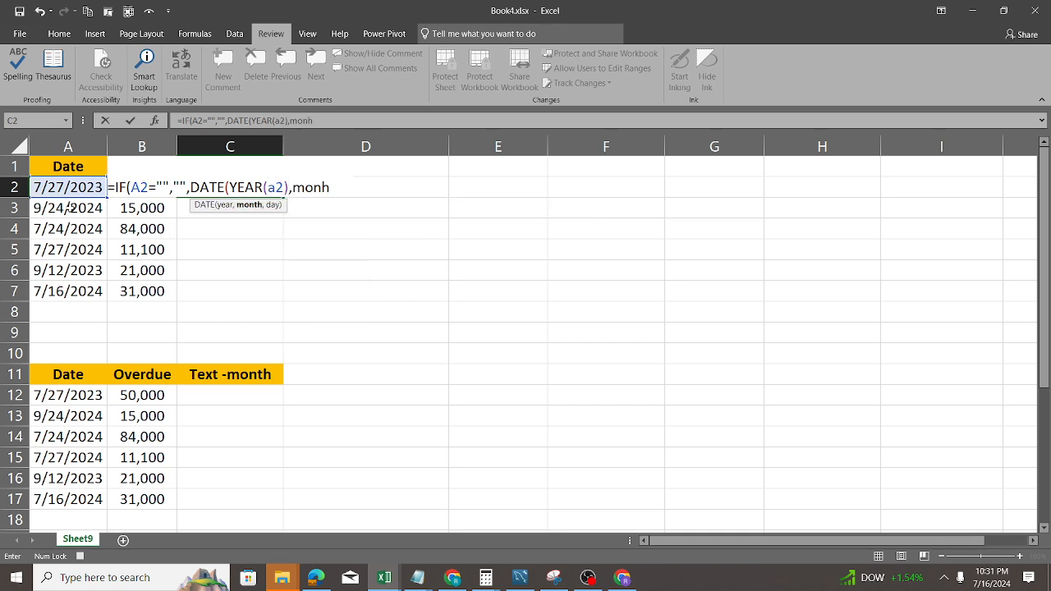
key("BackSpace")
type("th")
key("Tab")
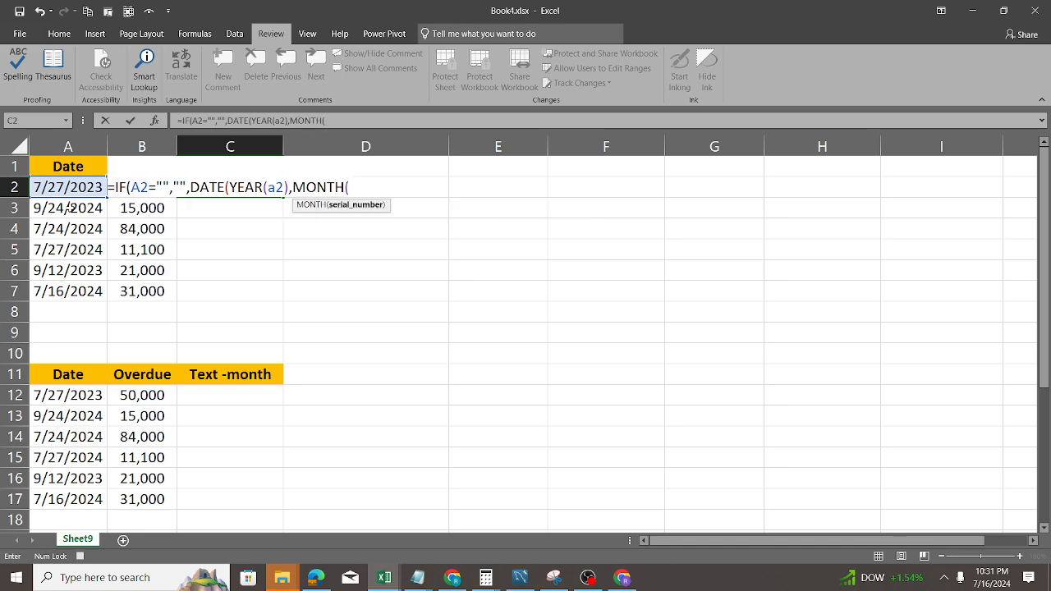
type("a2")
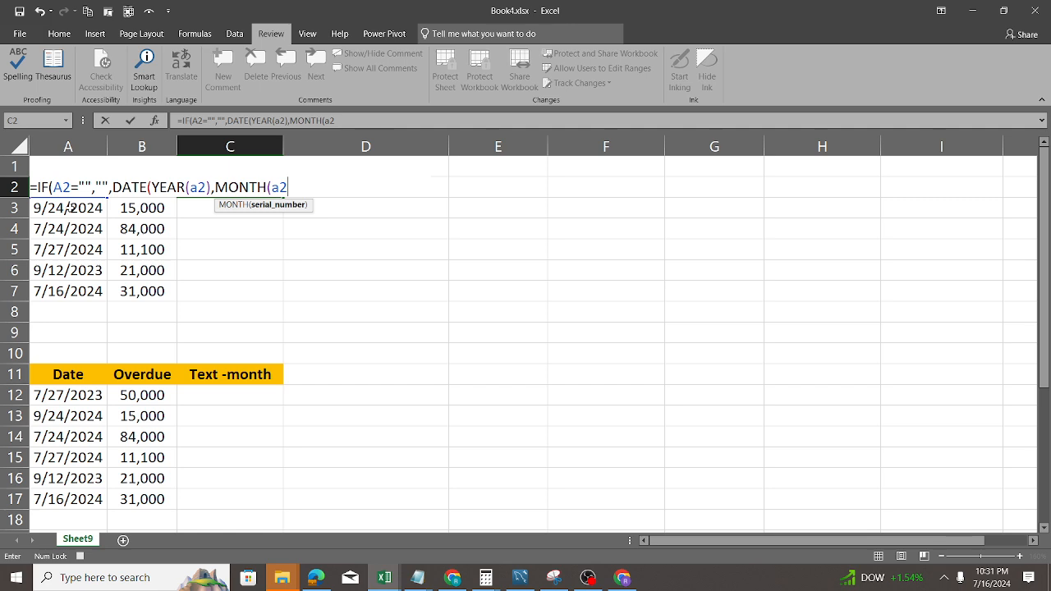
type("),")
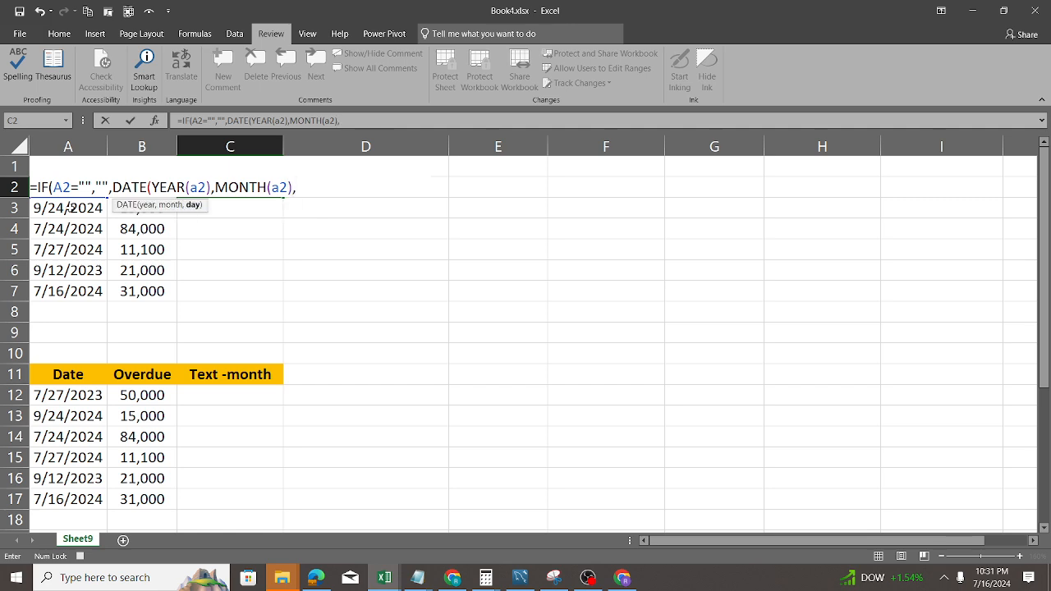
type("1))")
key("Tab")
key("Left")
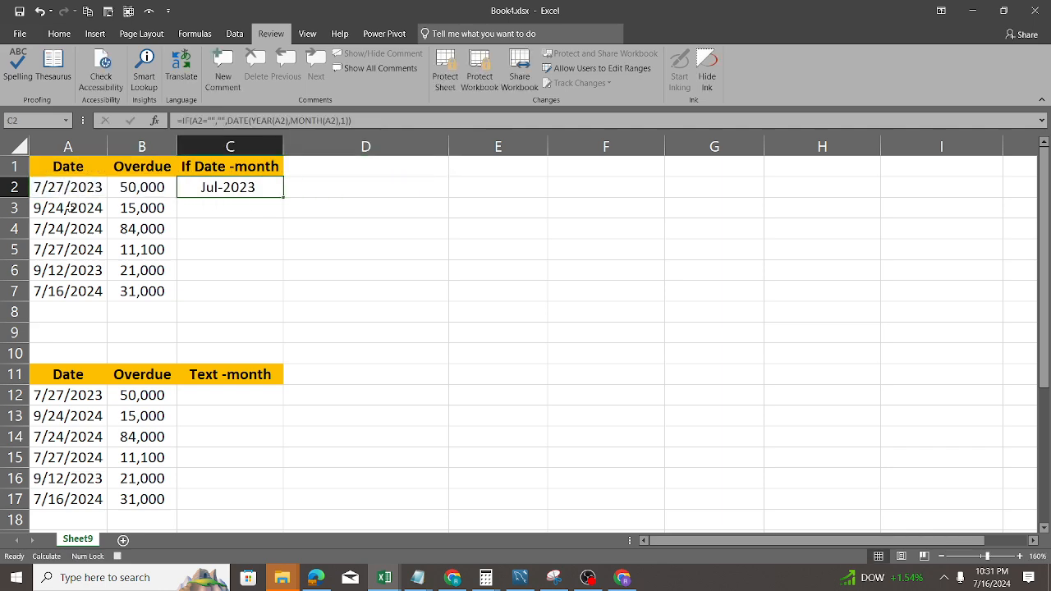
Step: Give cell C2 the custom number format mmm-yyyy
right_click(244, 190)
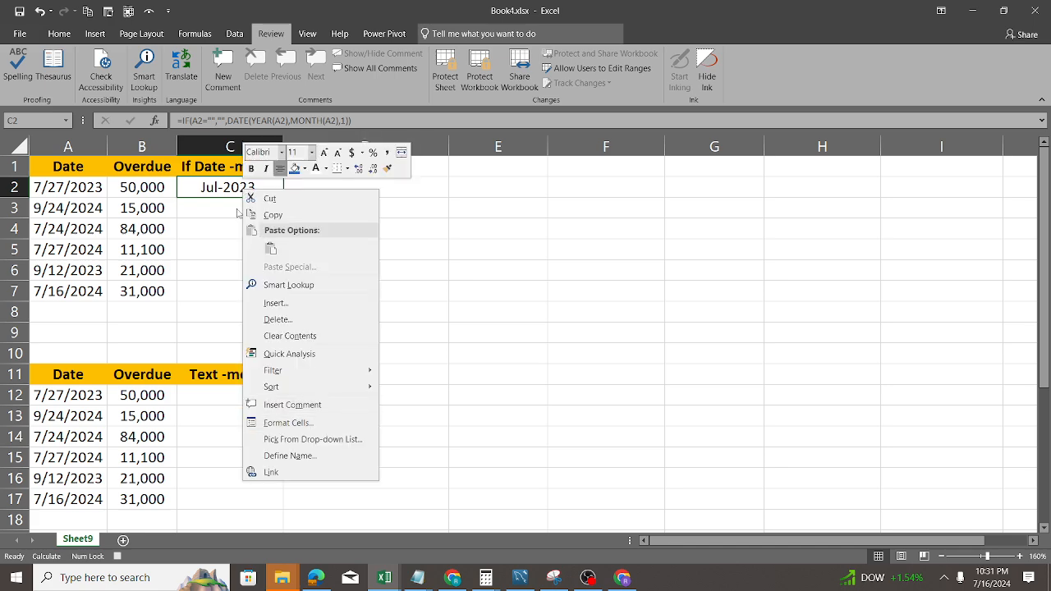
left_click(287, 423)
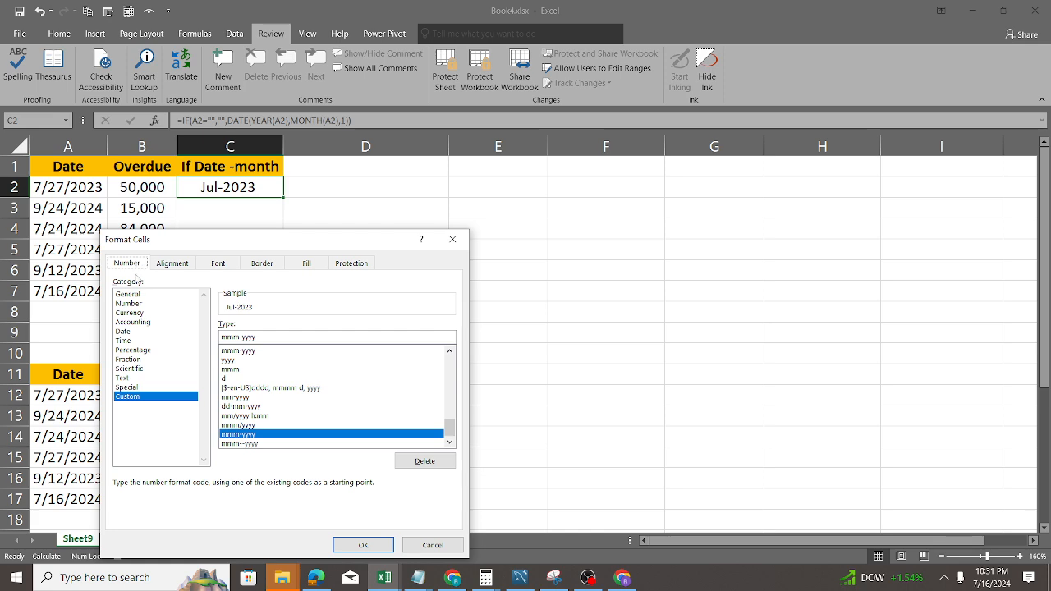
left_click(261, 337)
left_click_drag(261, 338, 172, 333)
left_click(370, 549)
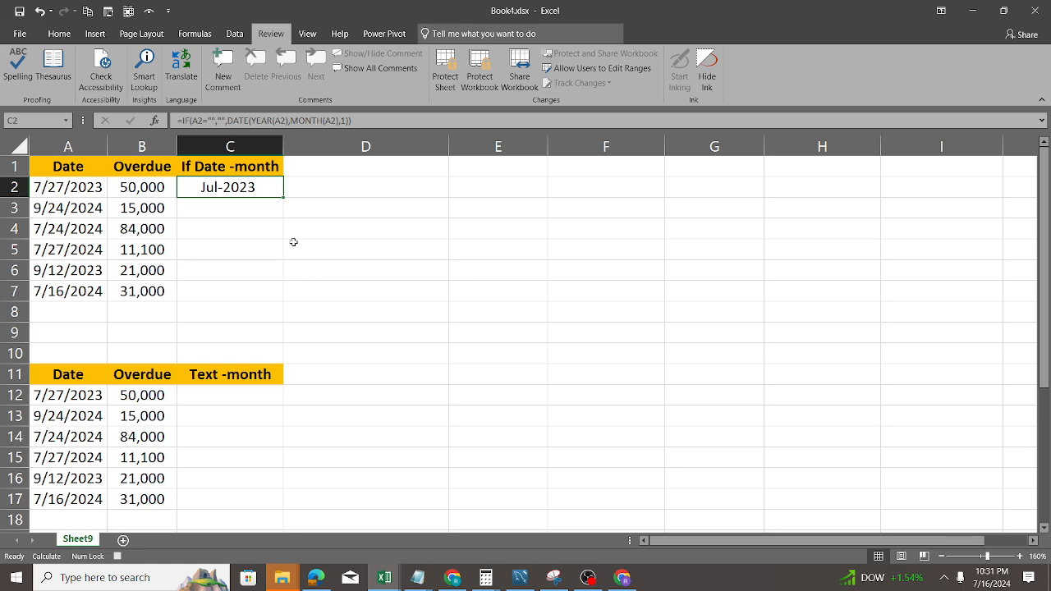
Step: Copy the C2 formula down through C7 in the If Date -month column and recalculate the sheet
key("ctrl+c")
left_click_drag(230, 188, 235, 285)
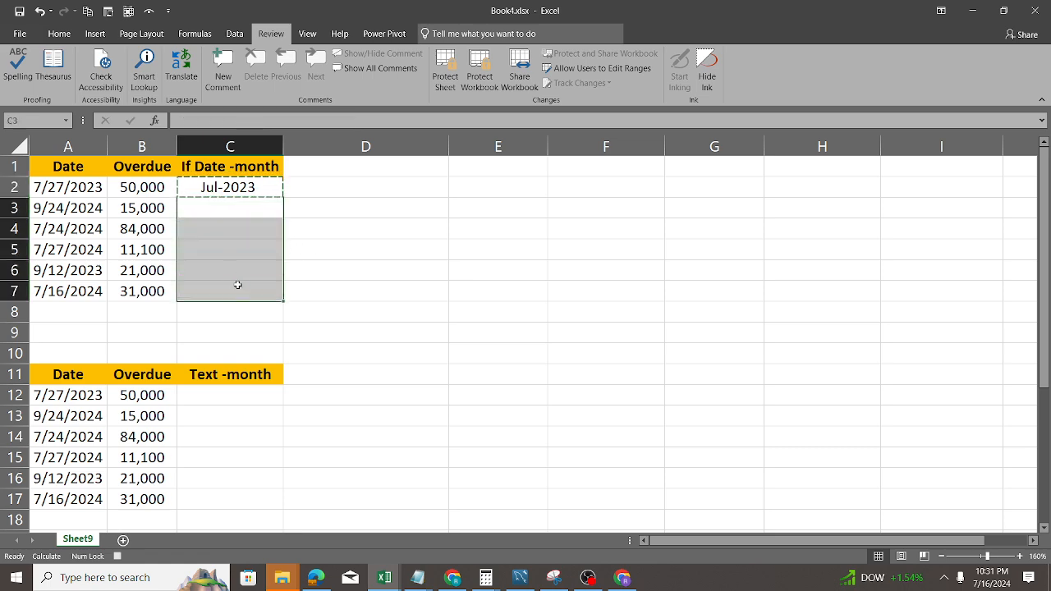
key("ctrl+v")
key("F9")
left_click(246, 255)
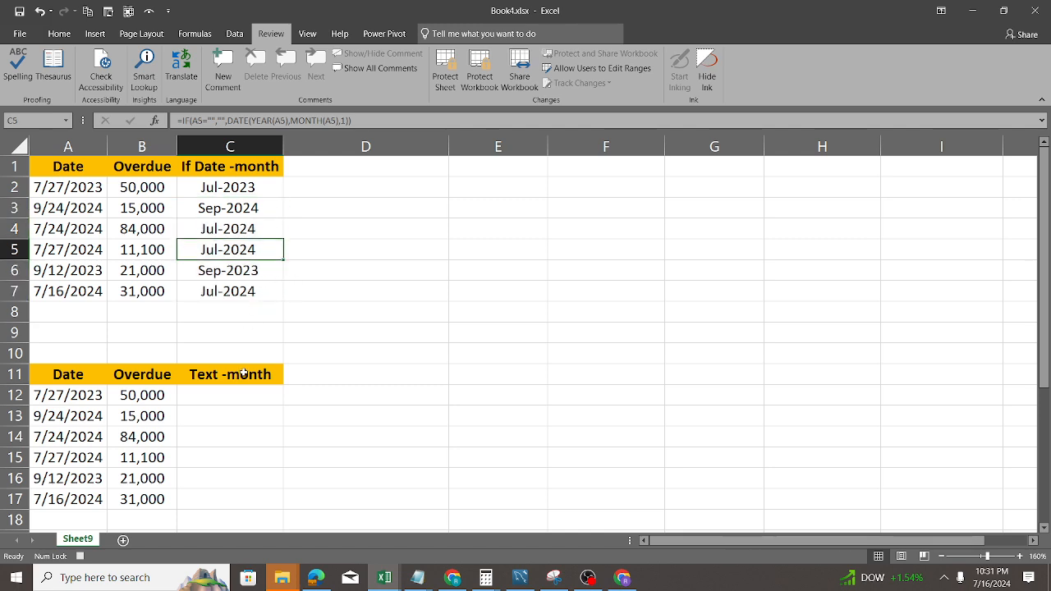
Step: Enter the formula =TEXT(A12,"mmm-yyyy") in C12 under Text -month
left_click(201, 394)
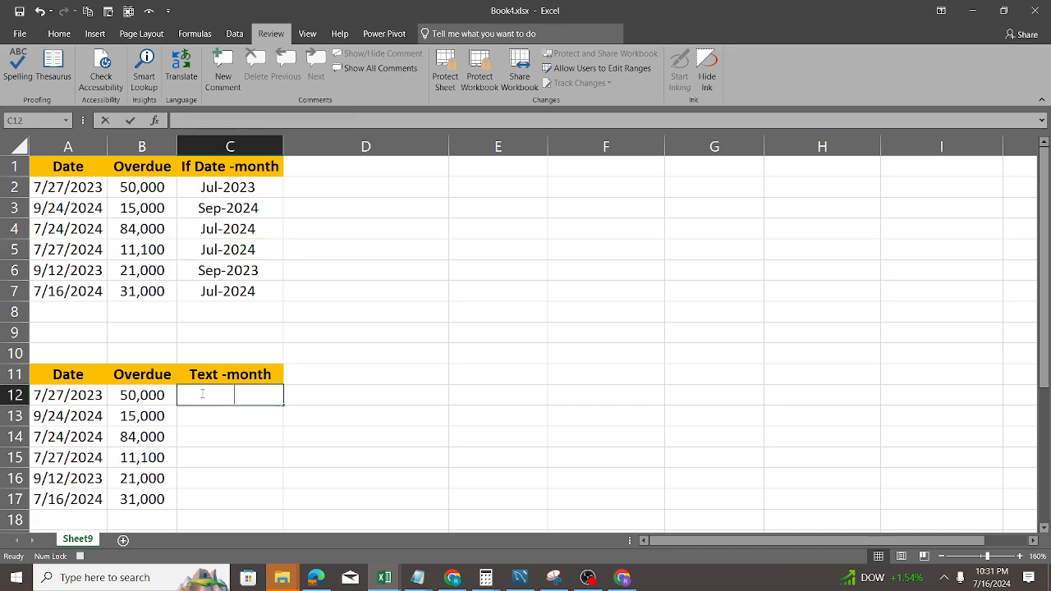
type("=text")
key("Tab")
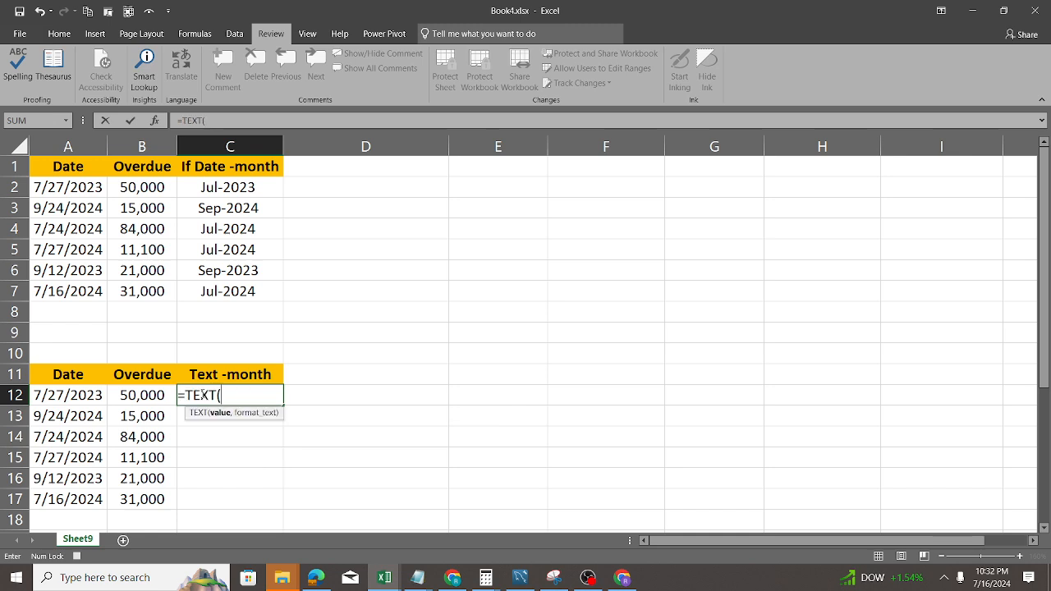
left_click(122, 392)
left_click(86, 395)
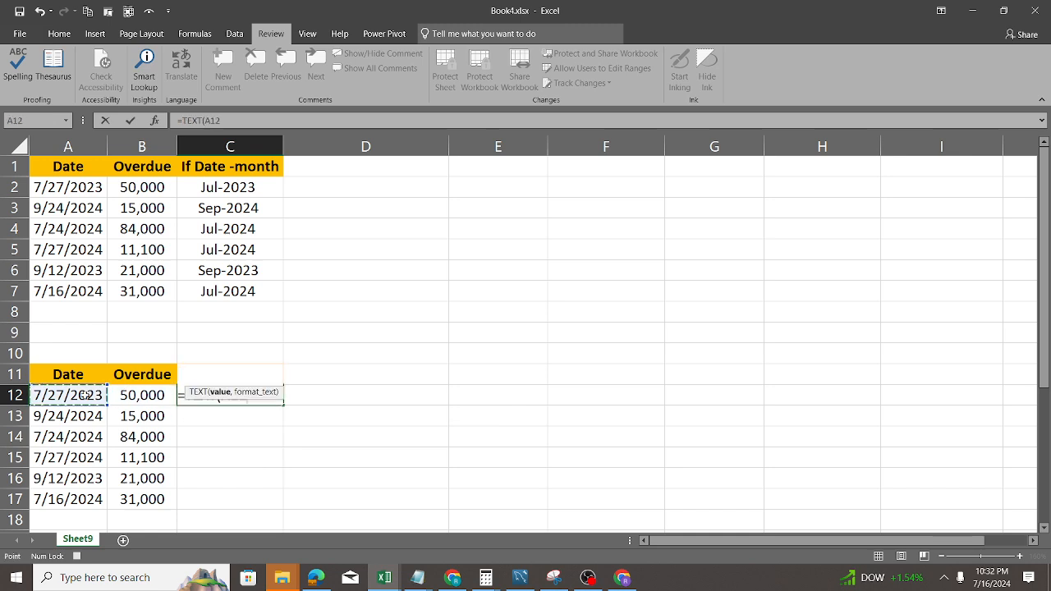
type(",")
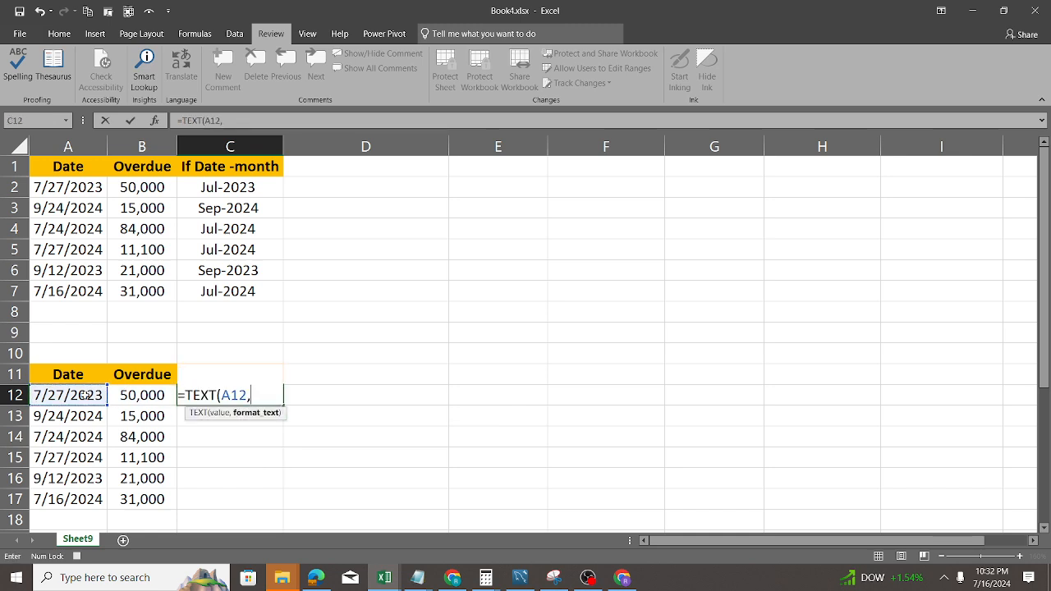
type("\"mmm")
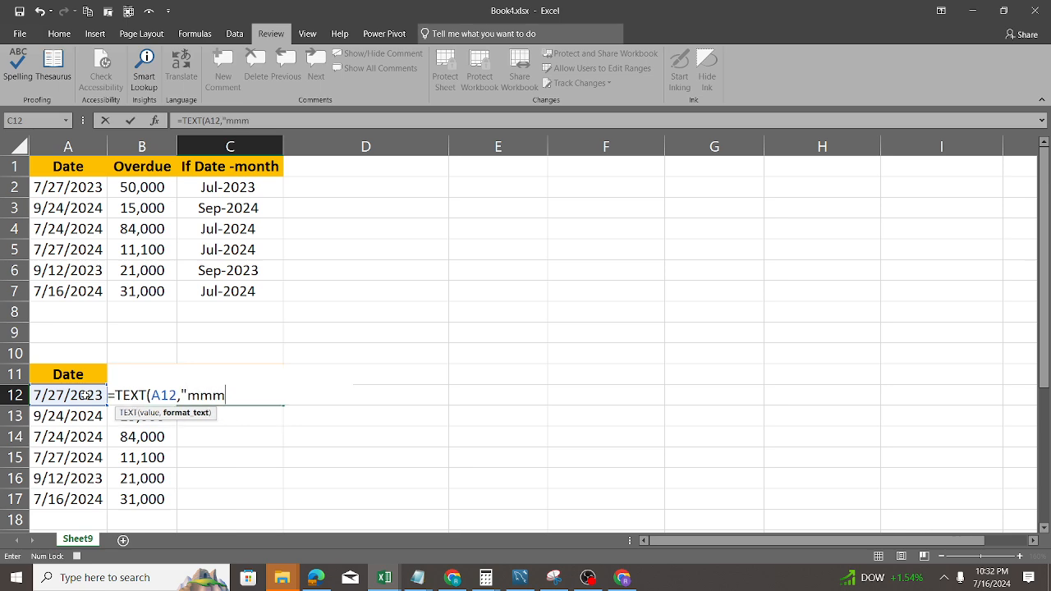
type("-yyyy\")")
key("ctrl+Return")
Step: Copy the C12 formula down through C17 in the Text -month column
key("ctrl+c")
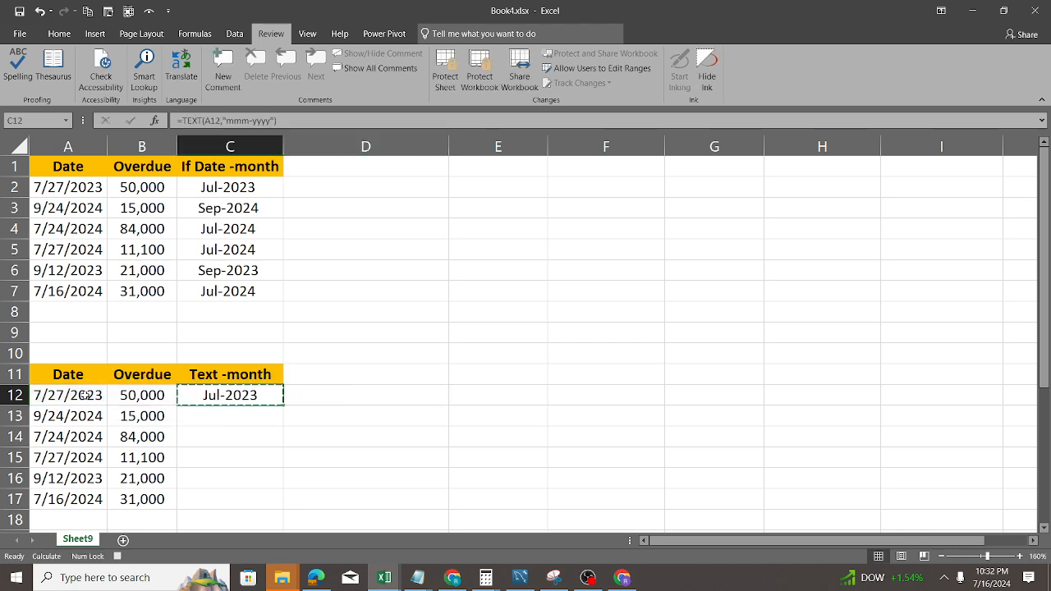
key("shift+Down")
key("shift+Down")
key("shift+Down")
key("shift+Down")
key("shift+Down")
key("shift+Down")
key("shift+Up")
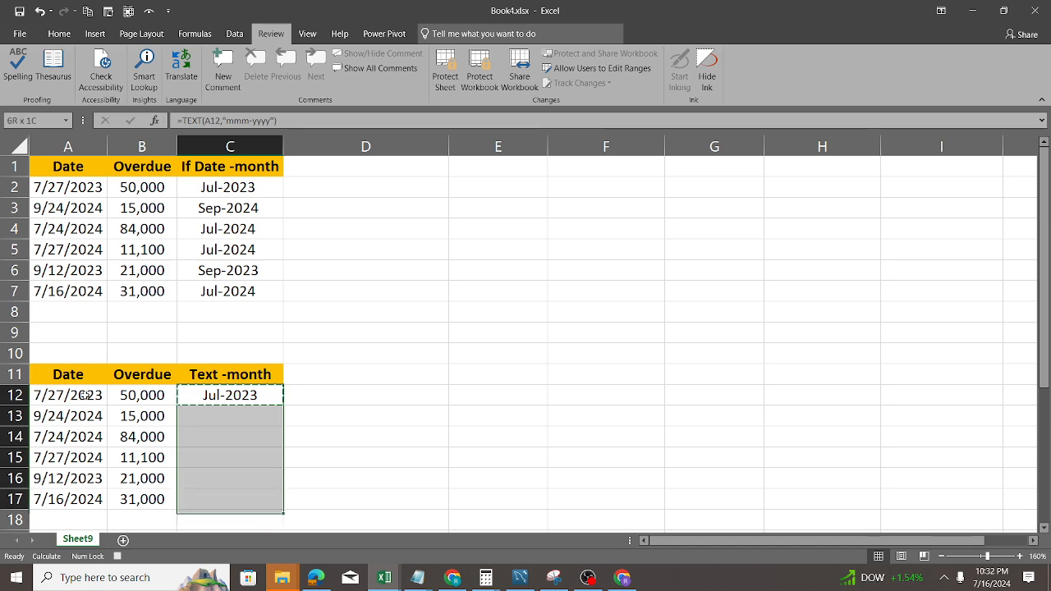
key("ctrl+v")
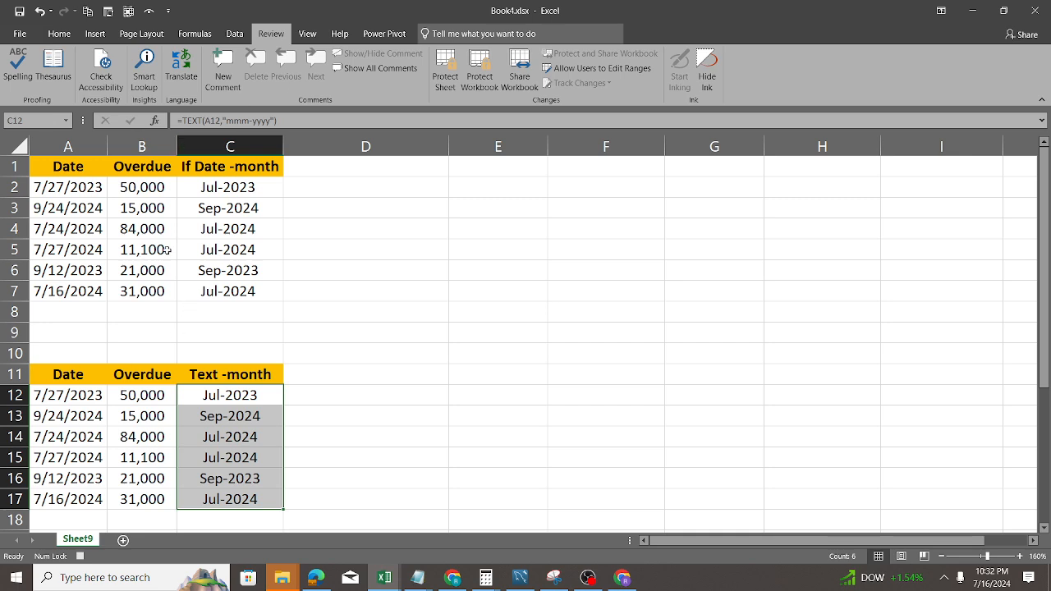
Step: Create a PivotTable from A1:C7 at E1 of the existing worksheet, with If Date -month as rows and Overdue as values
left_click(218, 202)
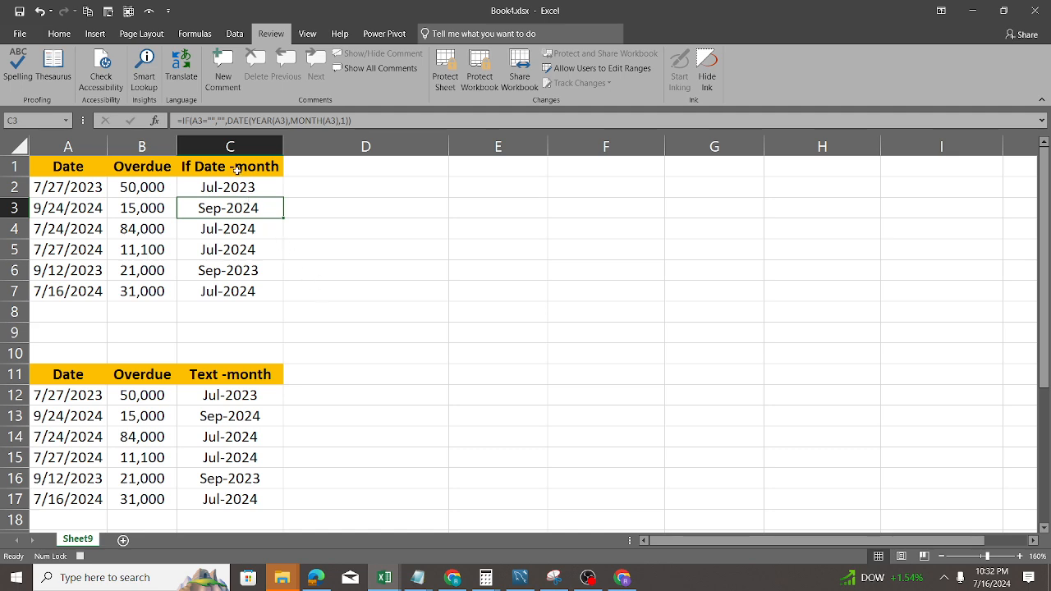
left_click_drag(83, 173, 233, 280)
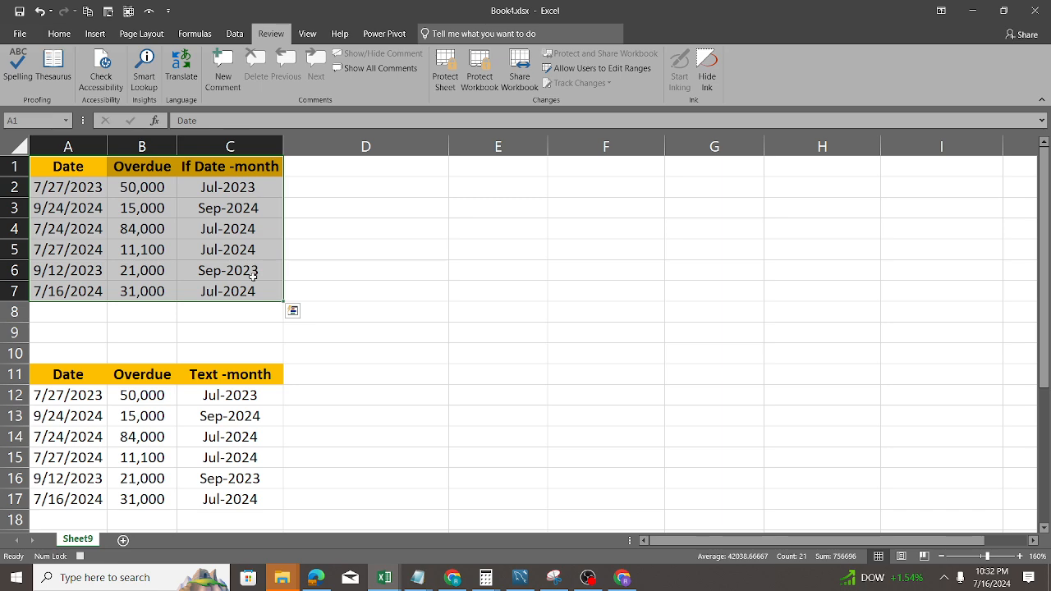
left_click(95, 34)
left_click(23, 68)
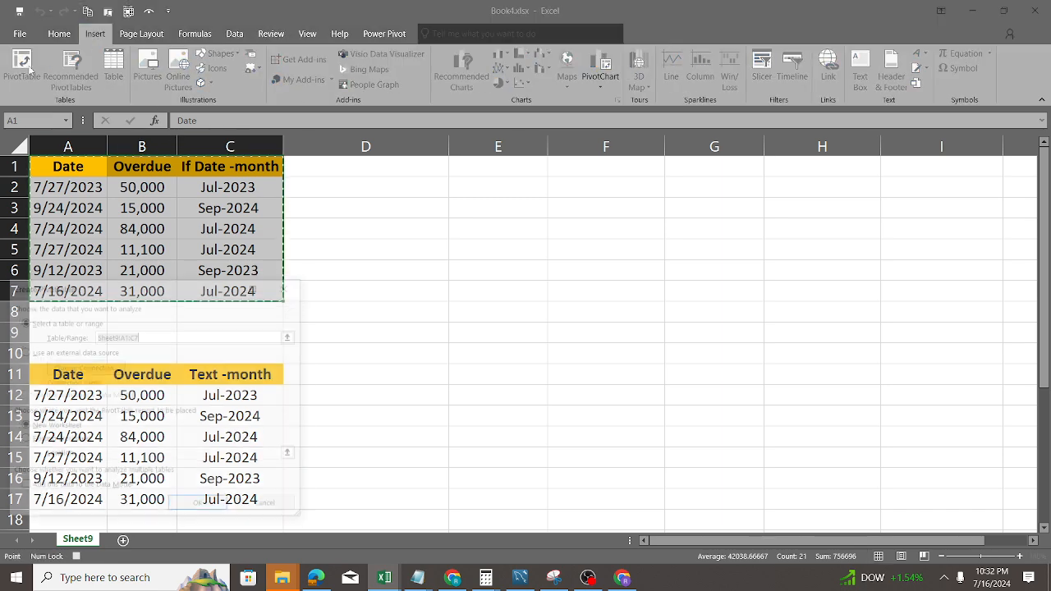
left_click(49, 441)
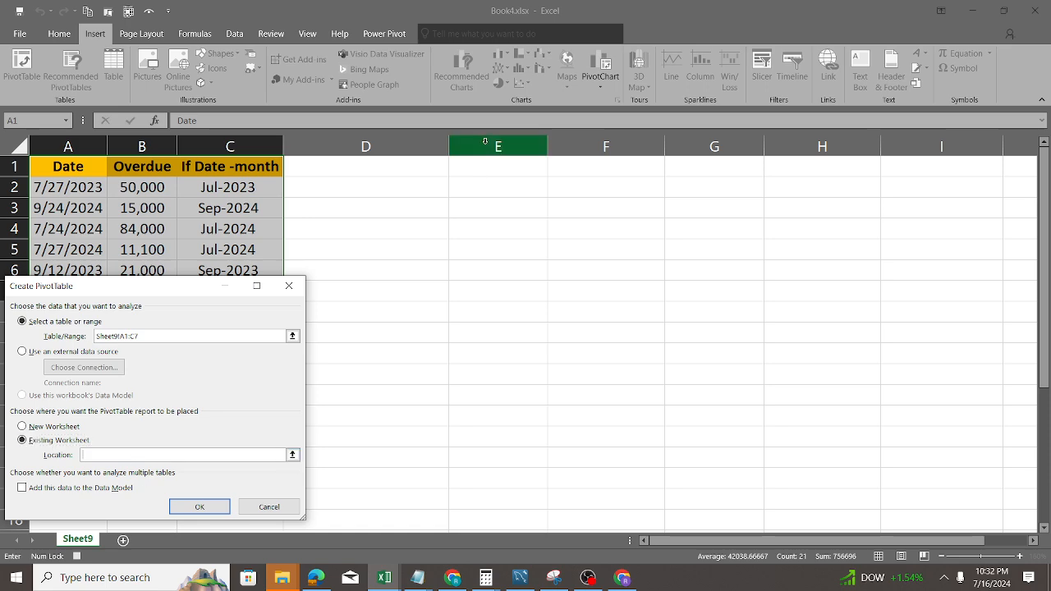
left_click(467, 168)
left_click(200, 506)
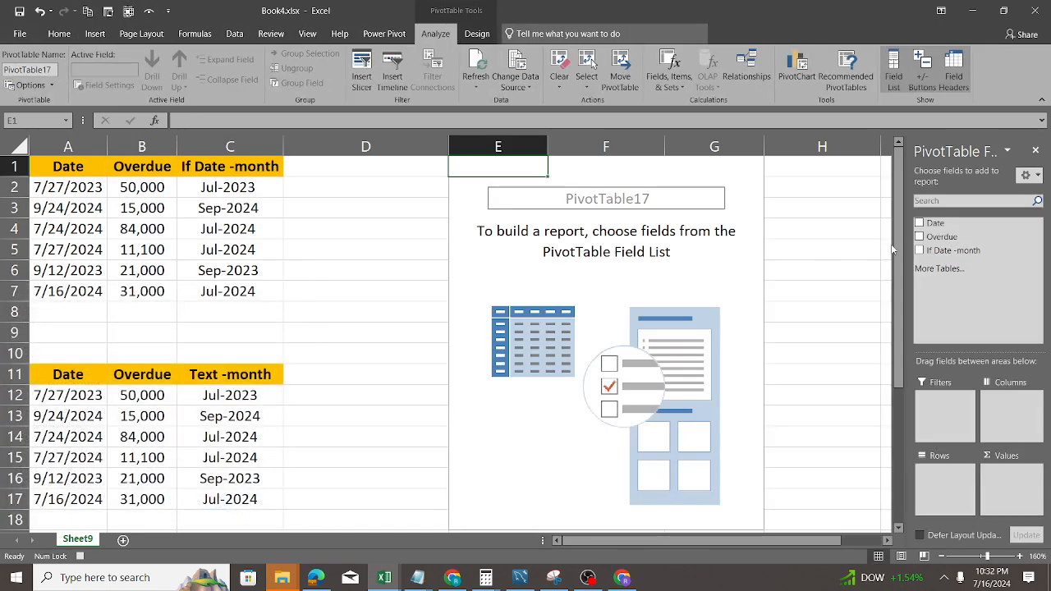
left_click_drag(945, 251, 969, 489)
left_click_drag(942, 236, 1009, 483)
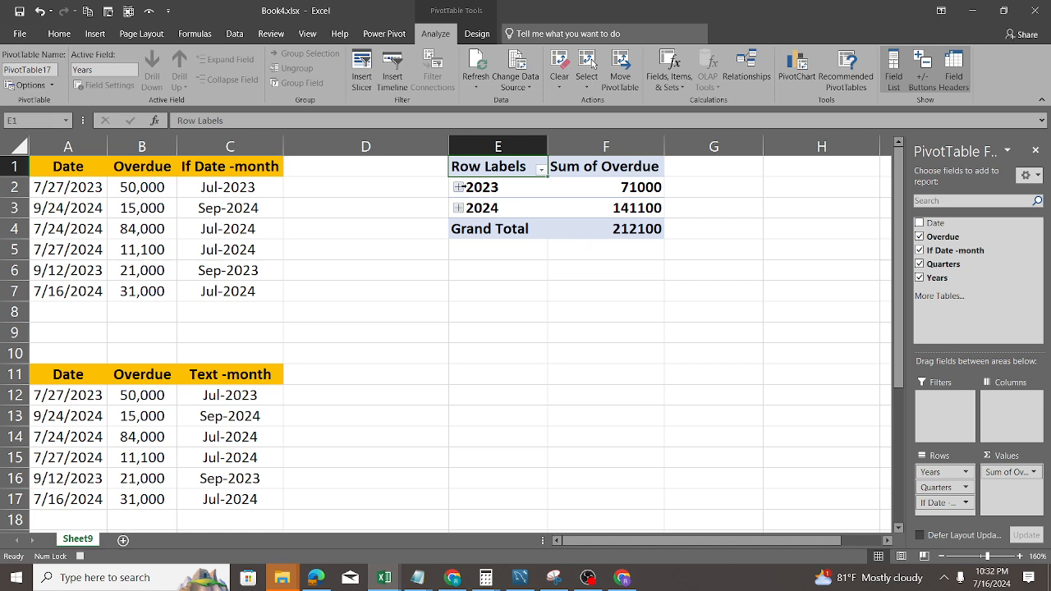
Step: Group the first PivotTable's date row labels by Days, Months and Years, leaving out Quarters
right_click(486, 189)
left_click(535, 327)
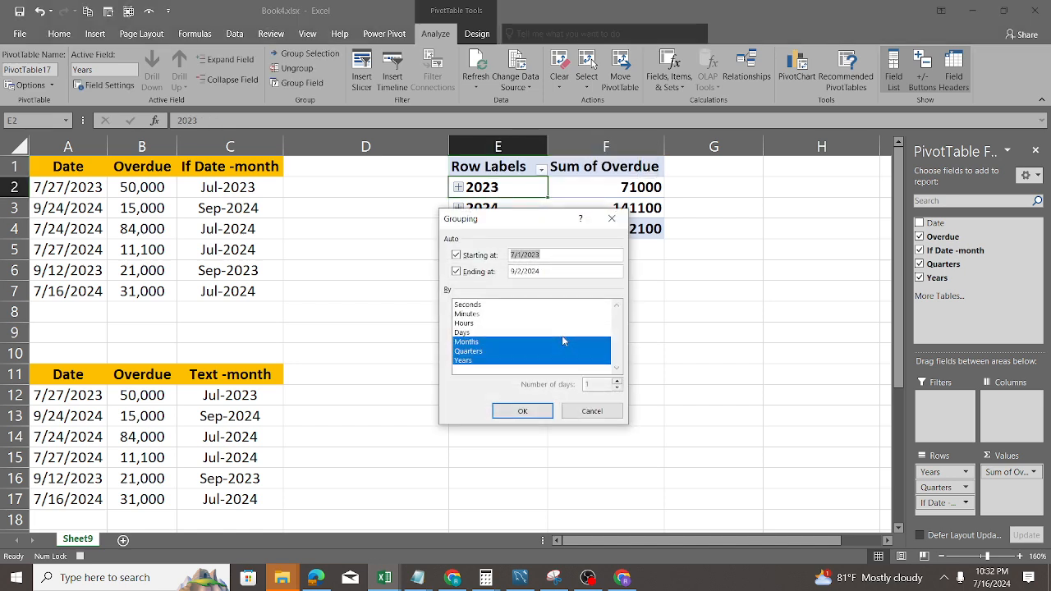
left_click(503, 342)
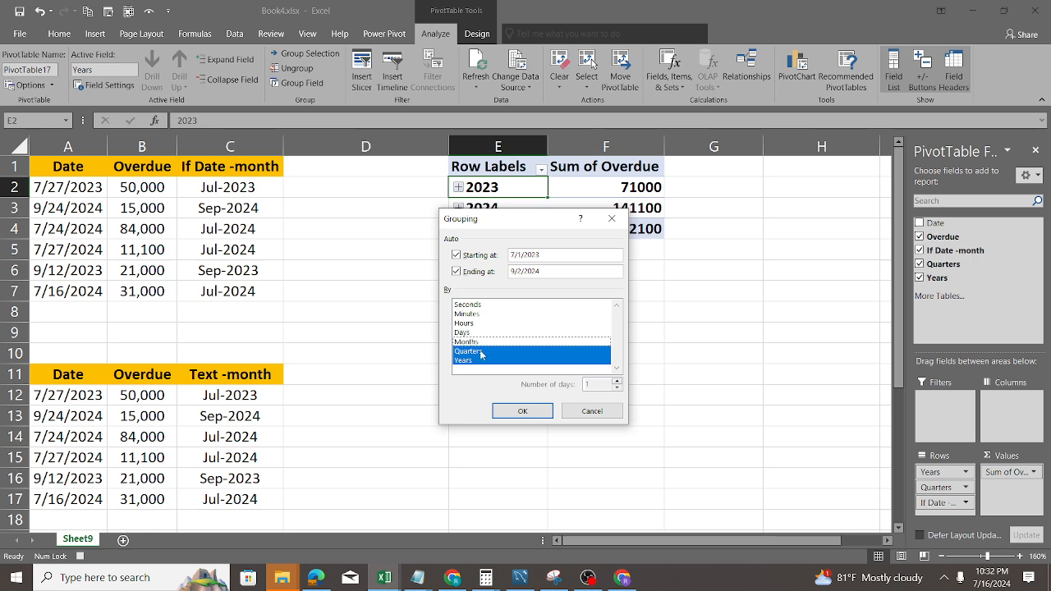
left_click(479, 323)
left_click(479, 326)
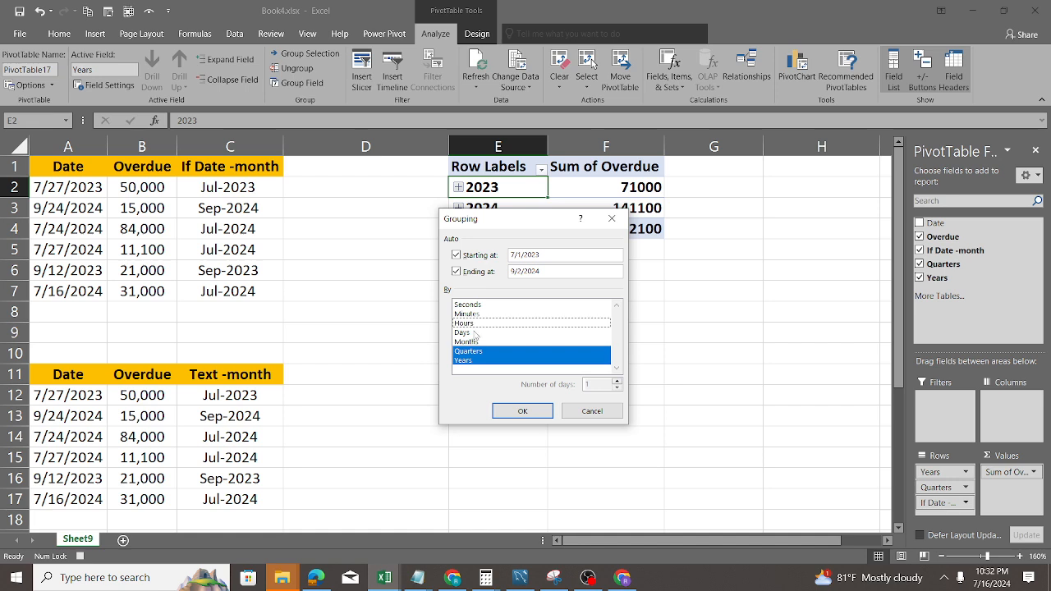
left_click(469, 343)
left_click(473, 333)
left_click(475, 352)
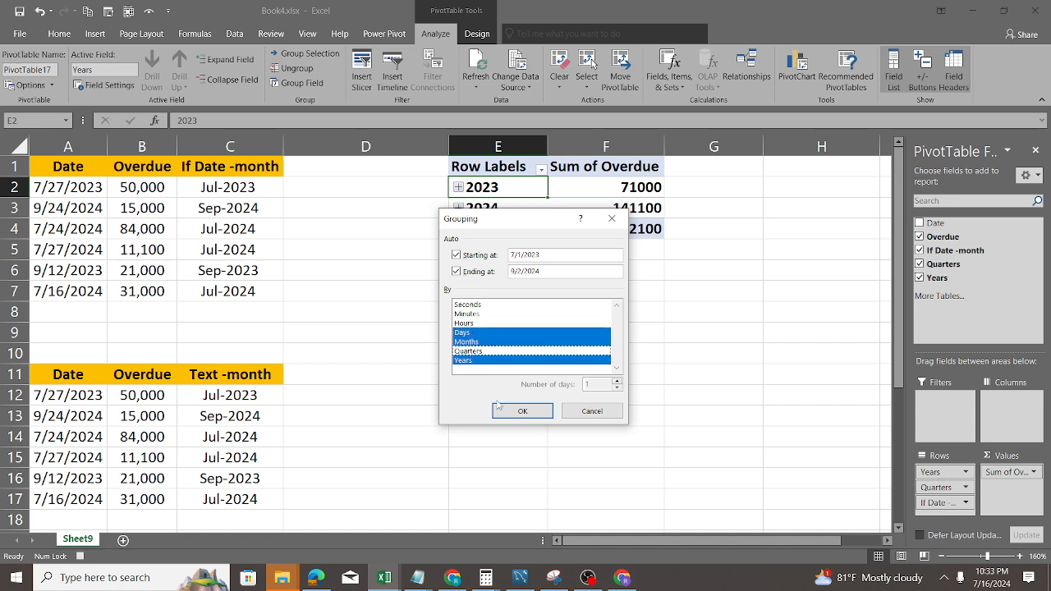
left_click(522, 411)
Step: Sort the first PivotTable's years from newest to oldest and remove the Months field from its rows
right_click(514, 194)
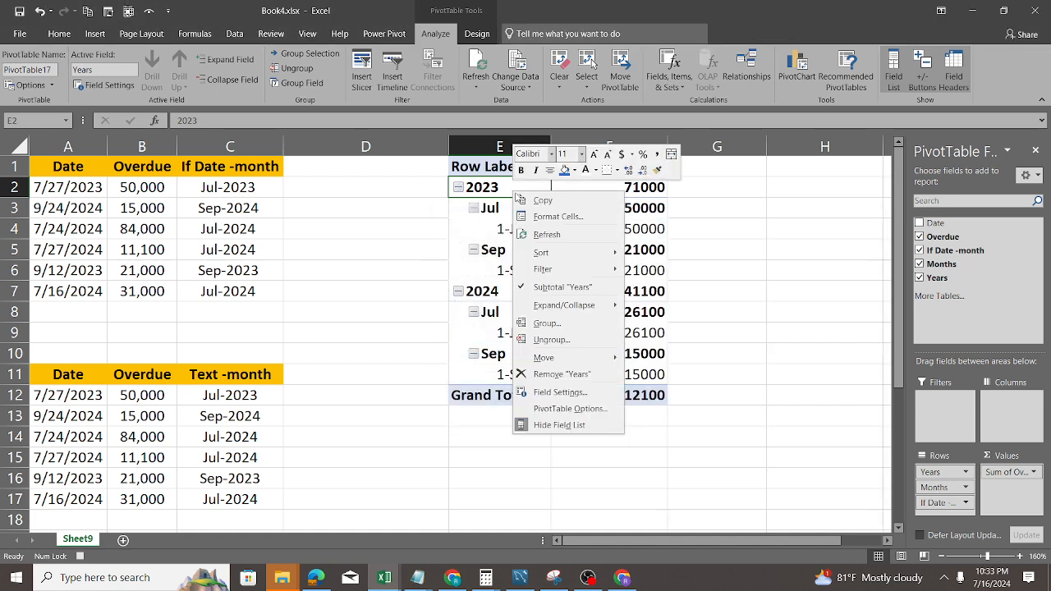
mouse_move(552, 255)
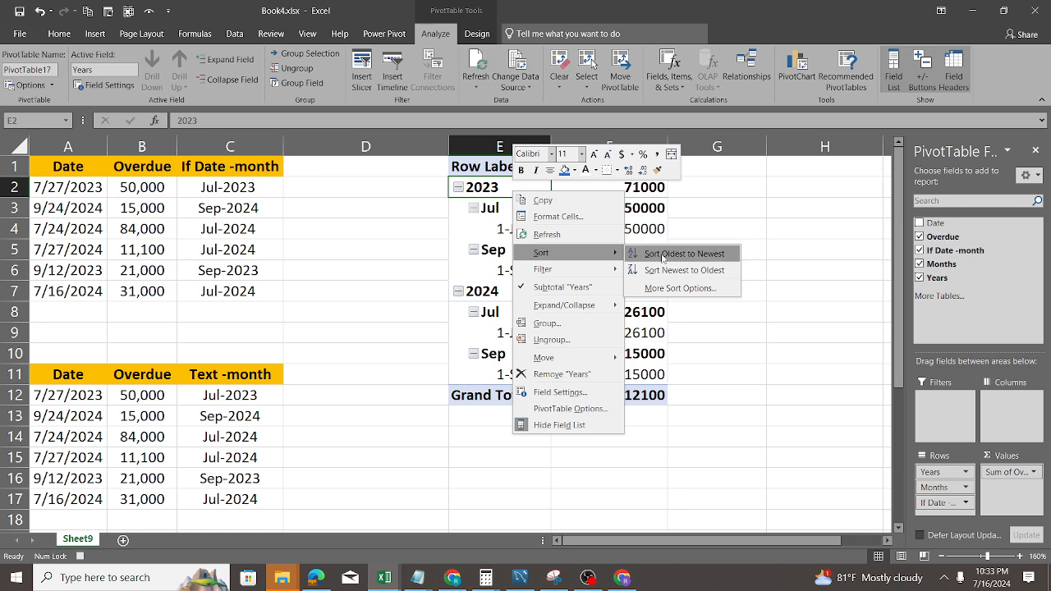
left_click(662, 257)
right_click(514, 194)
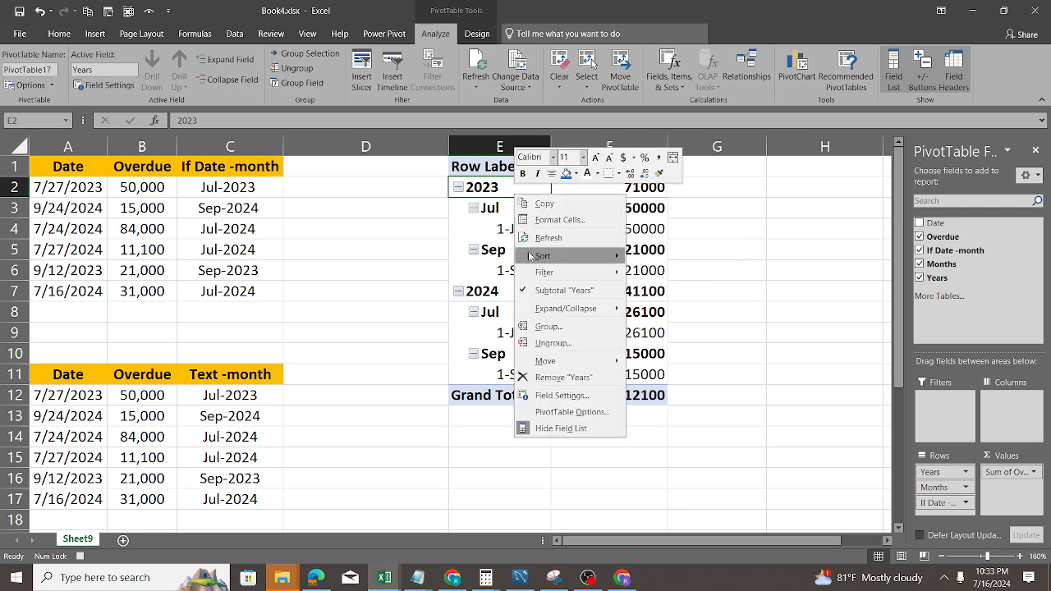
mouse_move(538, 257)
left_click(691, 275)
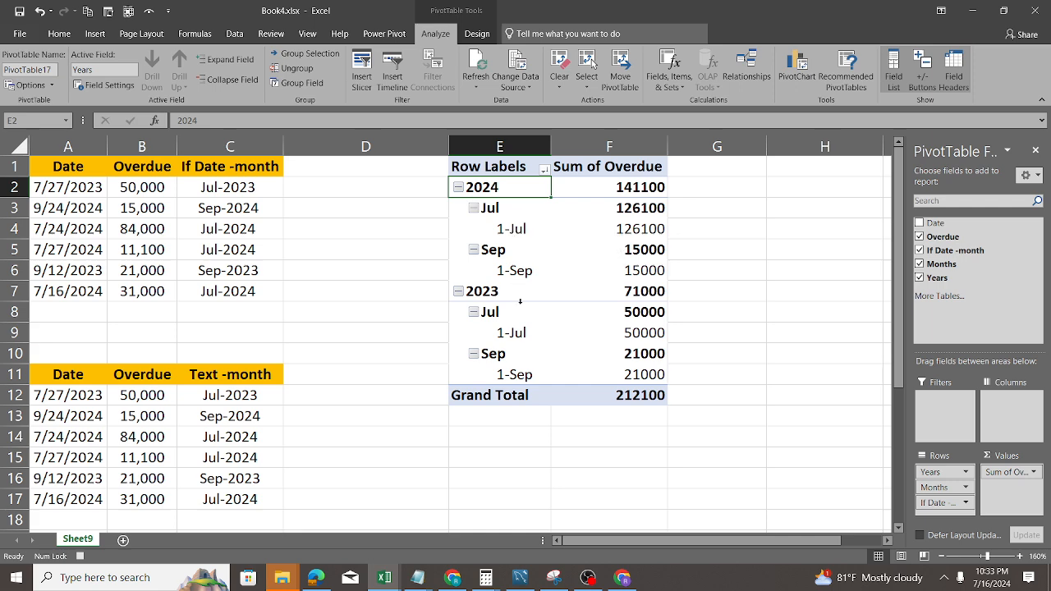
left_click_drag(939, 490, 953, 284)
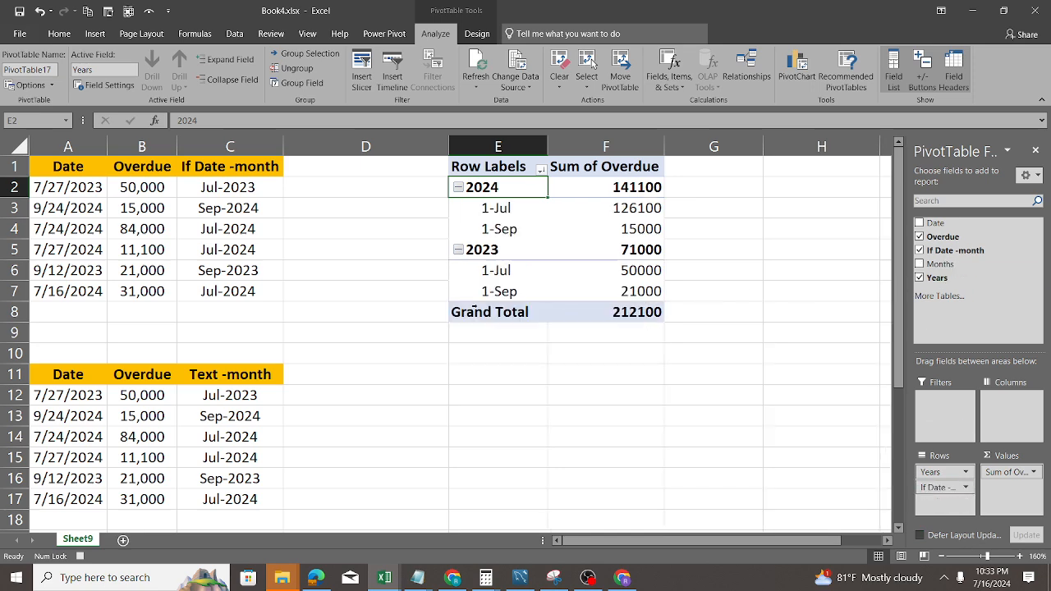
Step: Create a PivotTable from A11:C17 at E12 of the existing worksheet, with Text -month as rows and Overdue as values
left_click(69, 370)
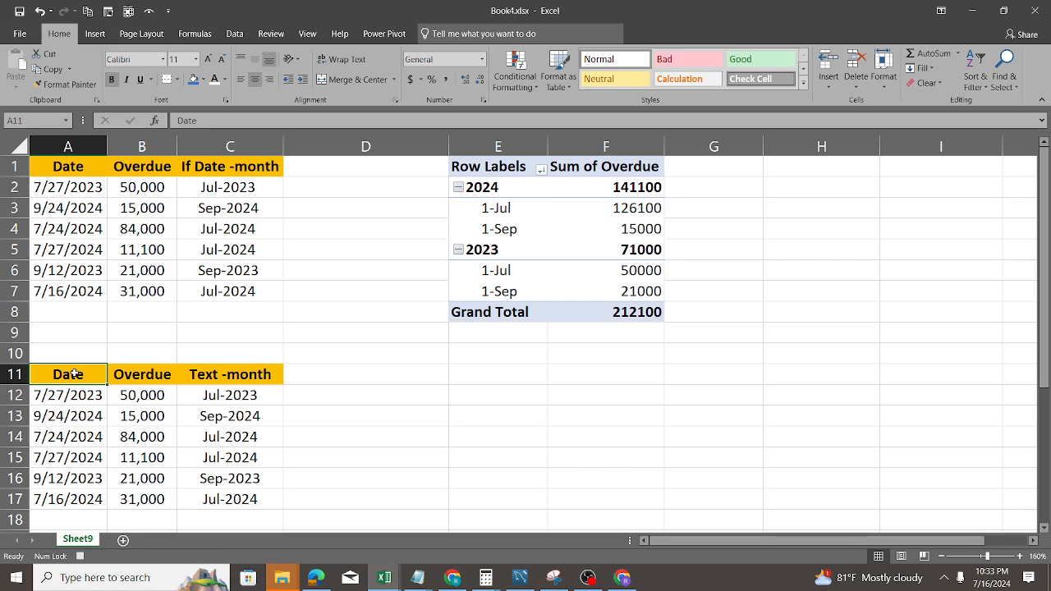
left_click_drag(69, 370, 241, 493)
left_click(95, 34)
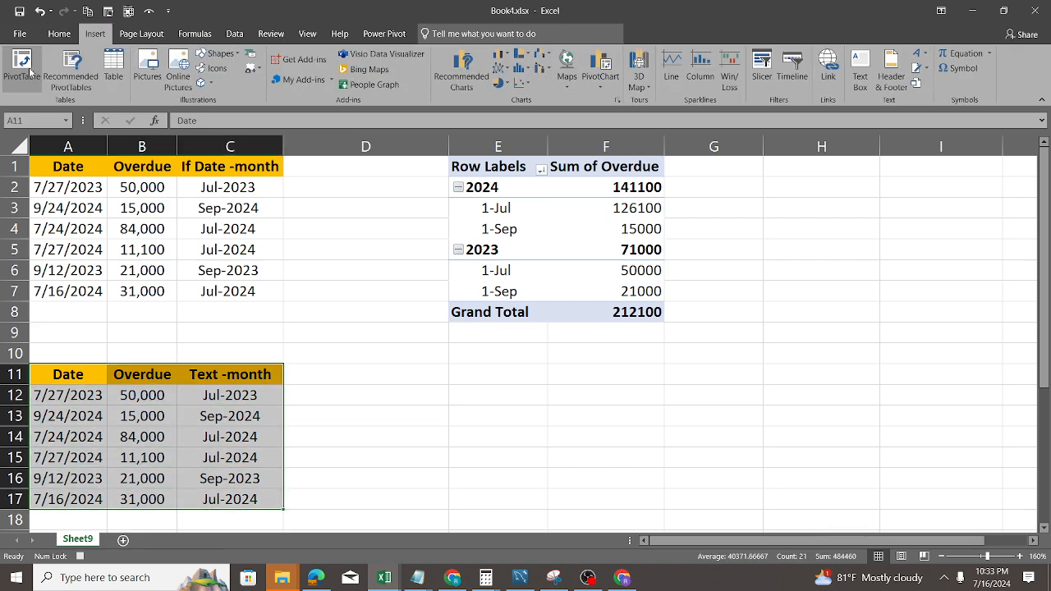
left_click(22, 65)
left_click(37, 443)
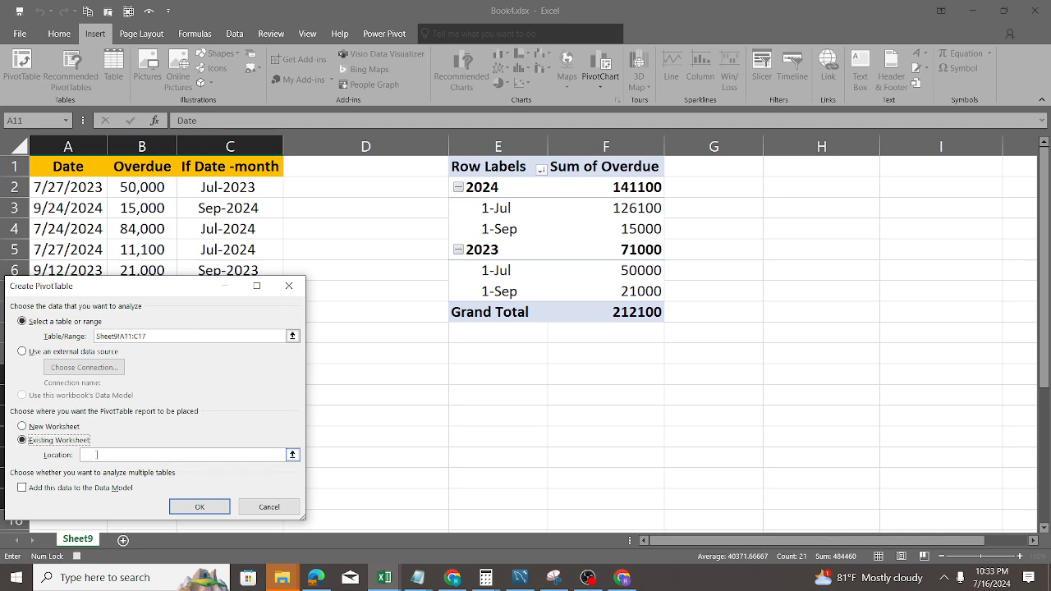
left_click(484, 394)
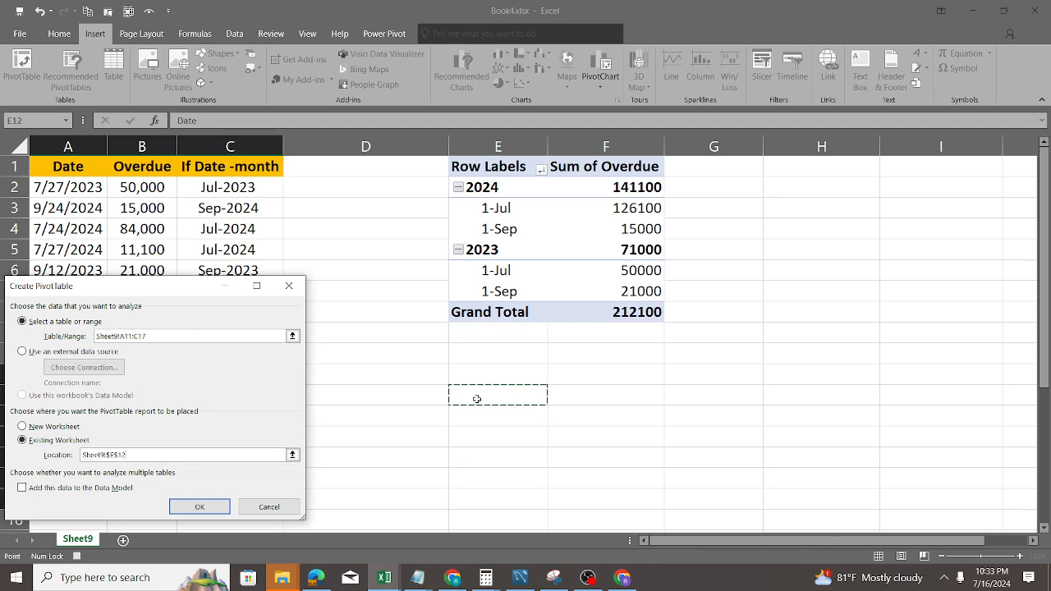
left_click(200, 507)
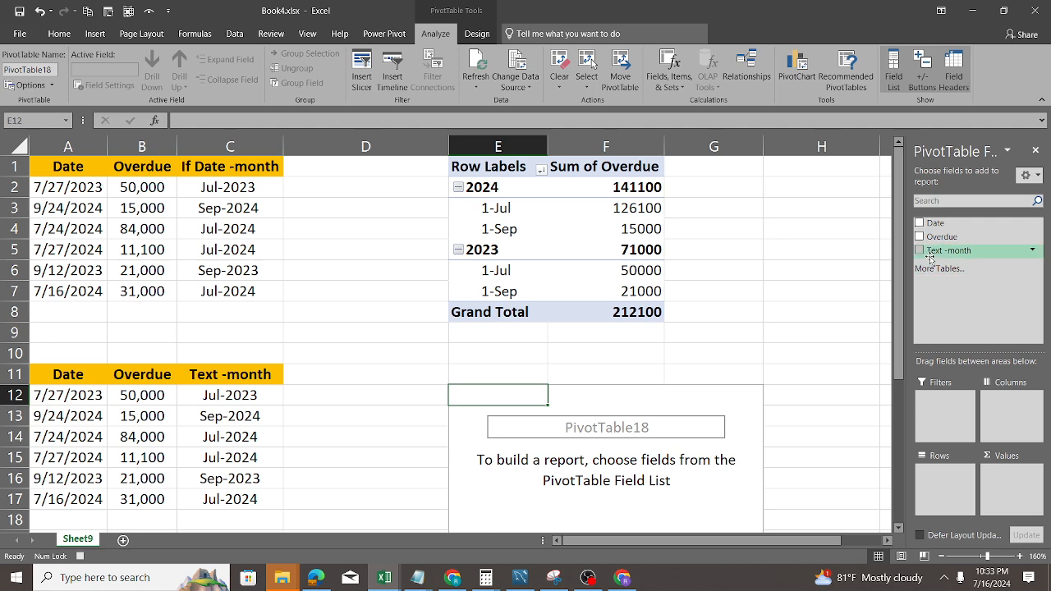
left_click_drag(951, 484, 950, 480)
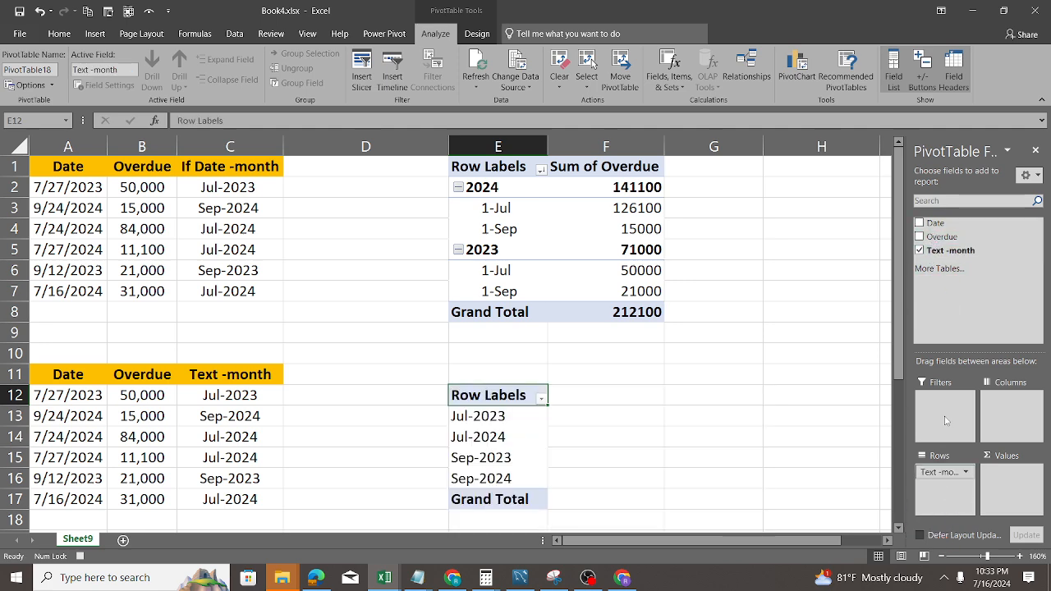
left_click_drag(942, 237, 1012, 488)
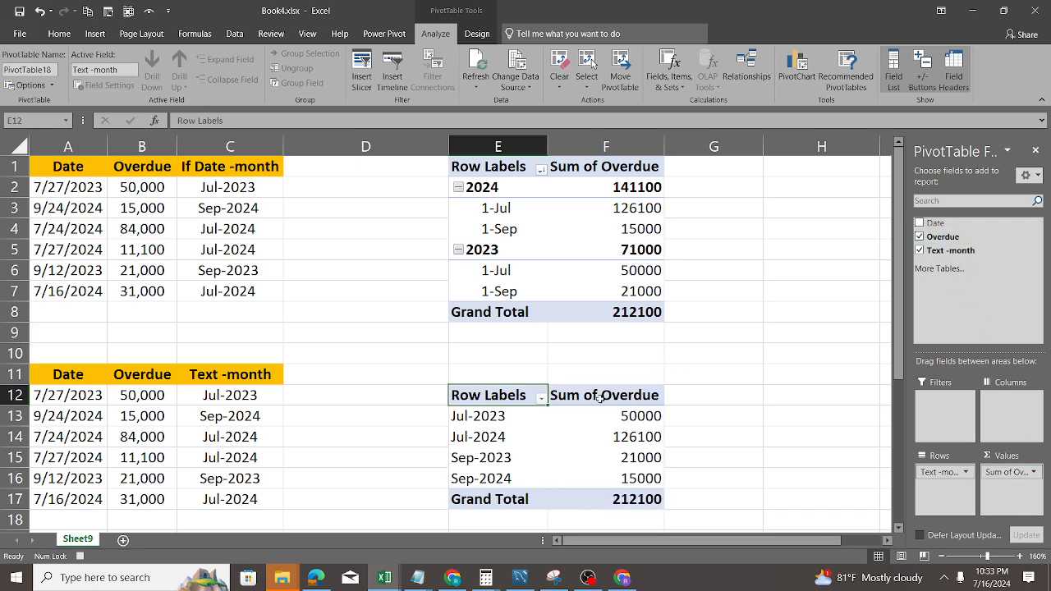
Step: Try to group the Text -month row labels in the second PivotTable
scroll(484, 421, "down", 1)
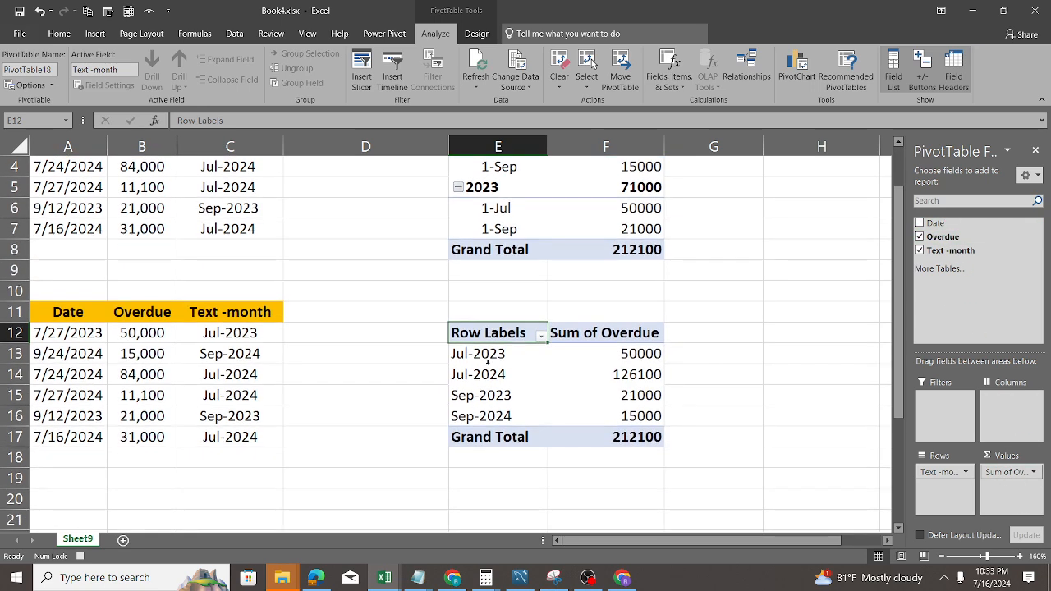
right_click(489, 359)
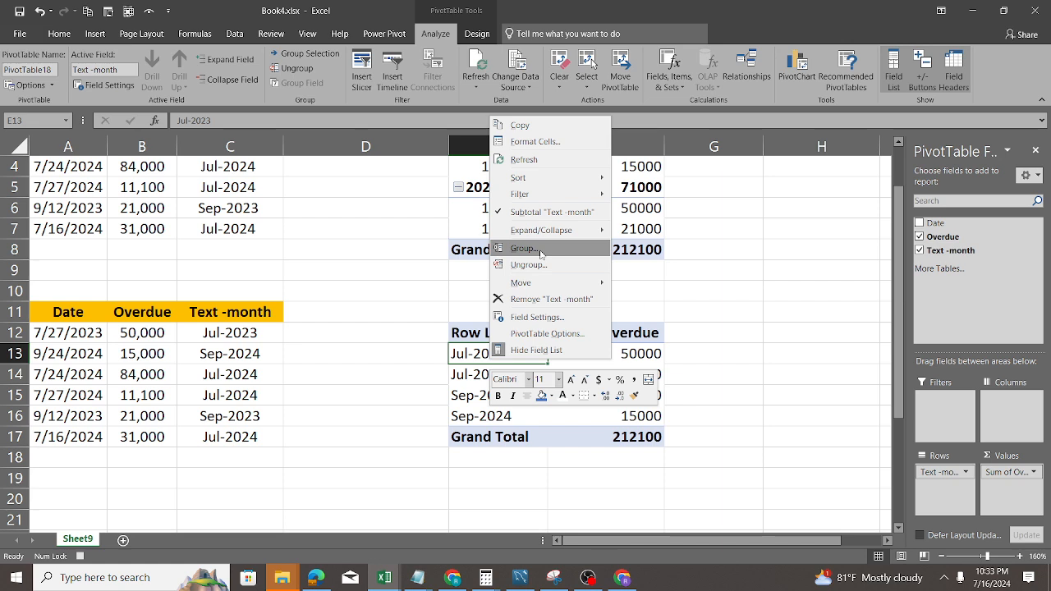
left_click(542, 249)
left_click(533, 327)
Step: Sort the Text -month row labels A to Z and select the second PivotTable's range E12:F17
right_click(499, 355)
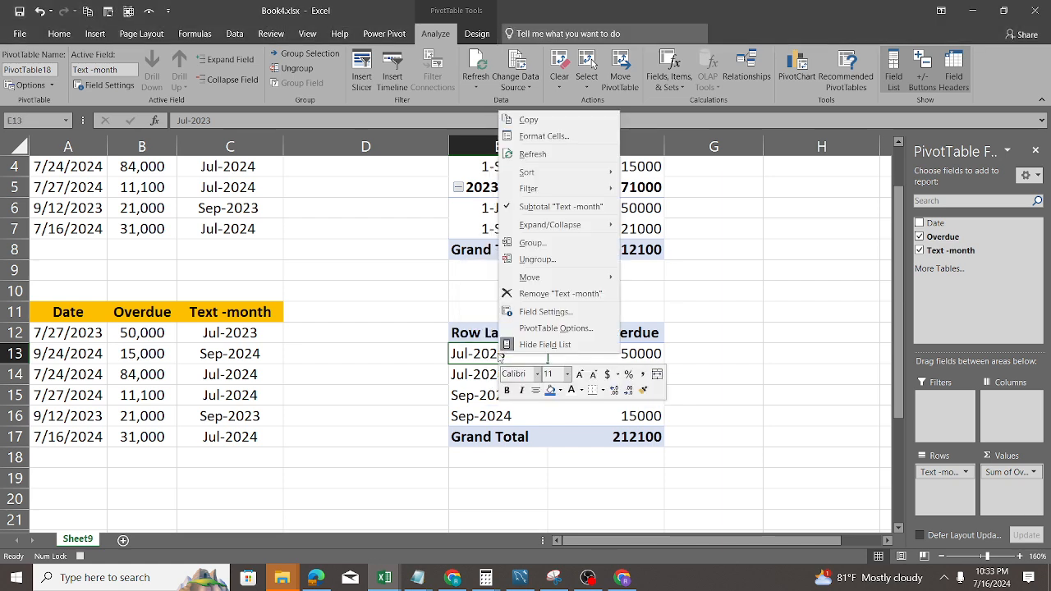
mouse_move(557, 175)
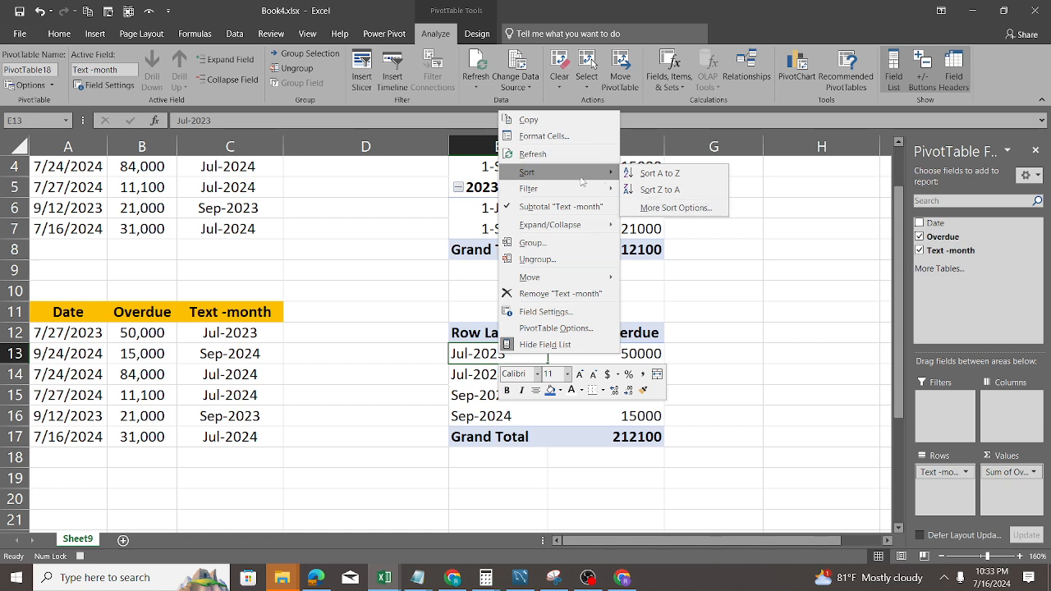
left_click(653, 174)
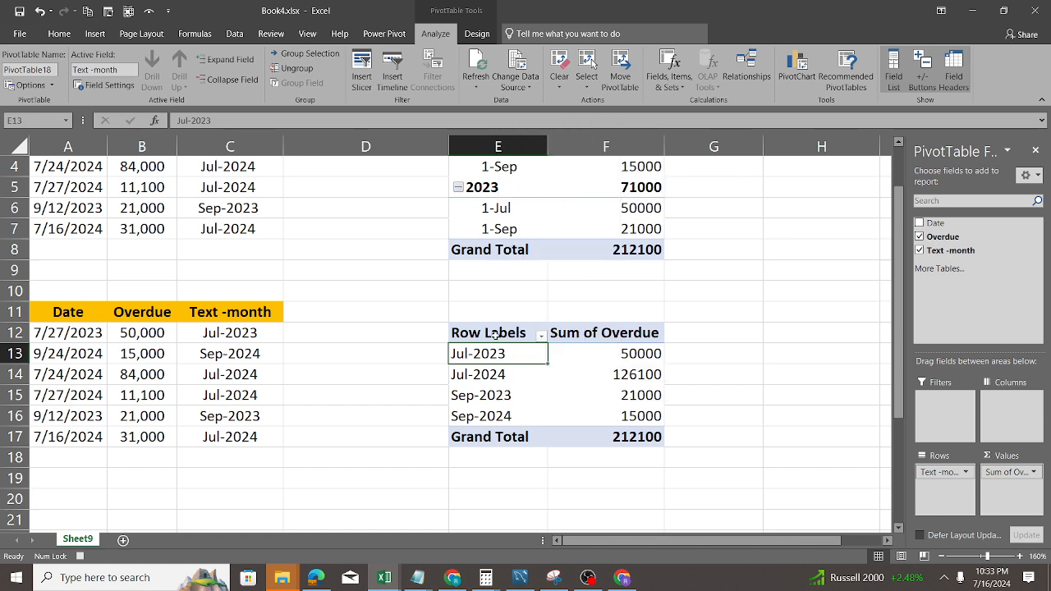
left_click_drag(499, 333, 649, 436)
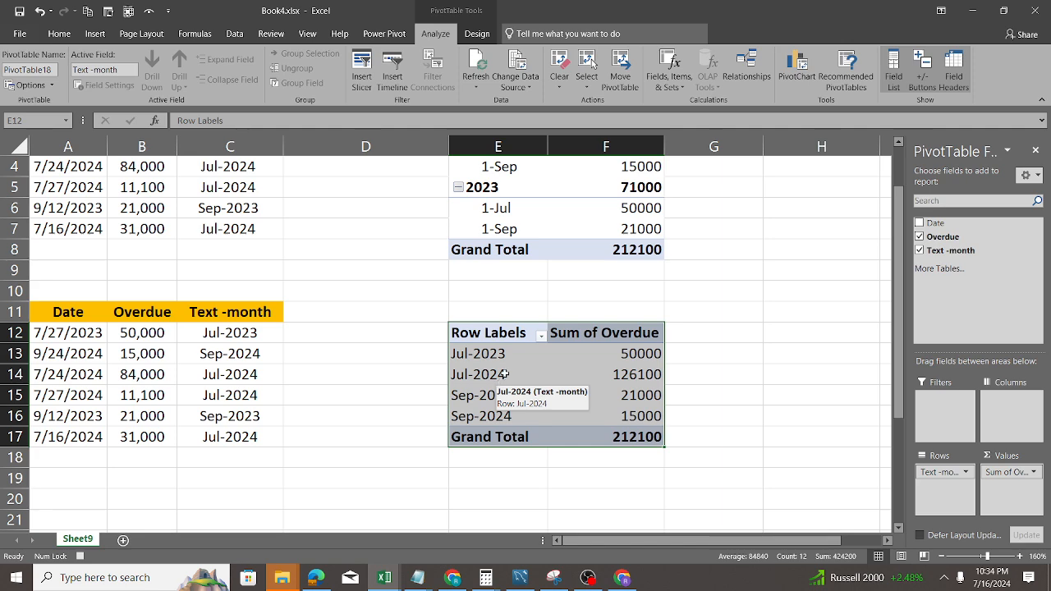
Step: Enter the formula =CONCATENATE(C2," "," This is a Date") in D2
scroll(263, 362, "up", 1)
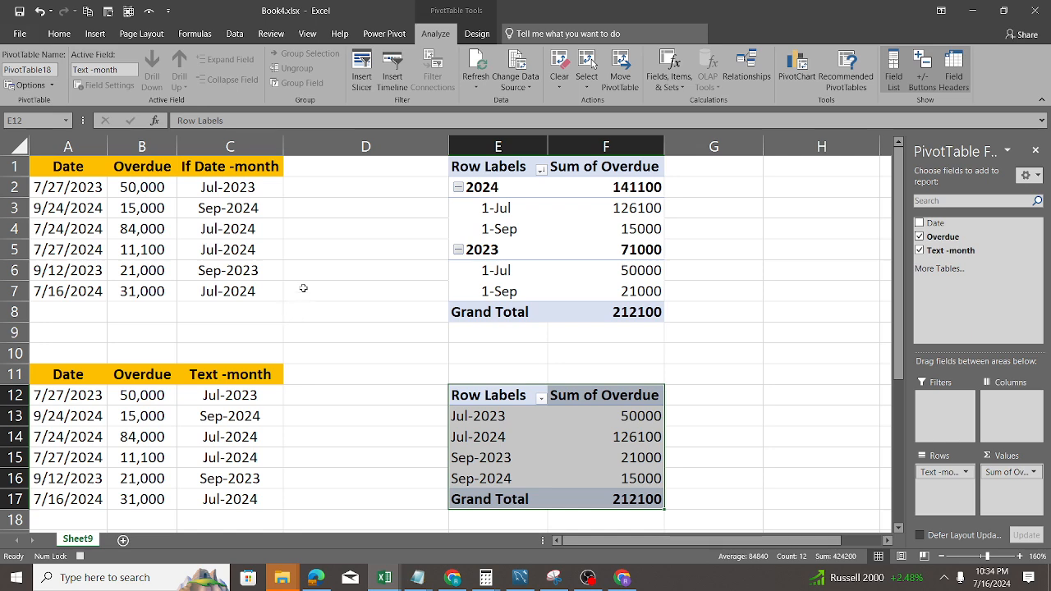
left_click(316, 196)
type("=con")
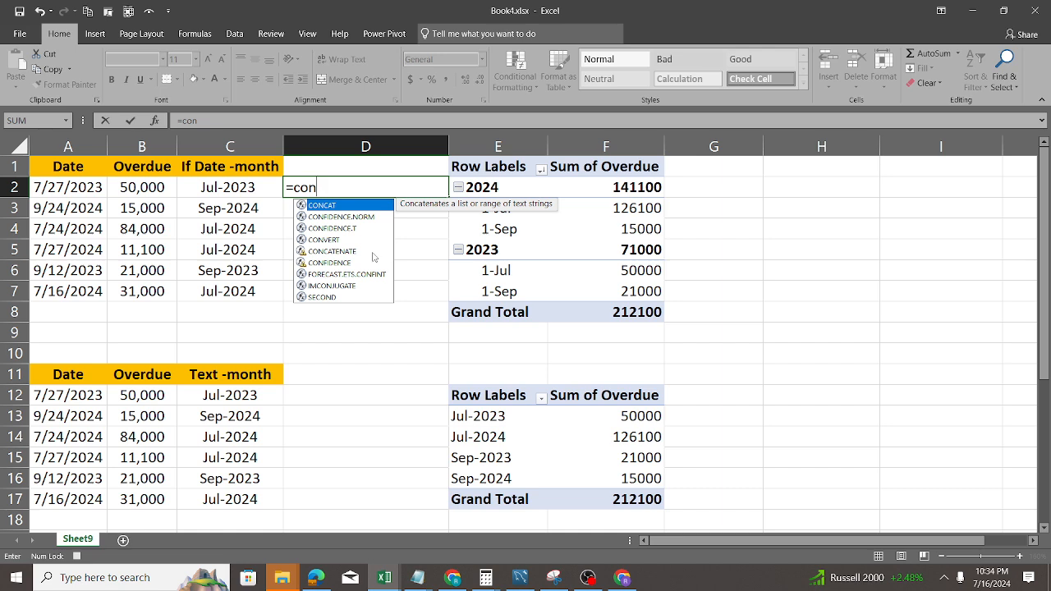
key("Down")
key("Down")
key("Down")
key("Down")
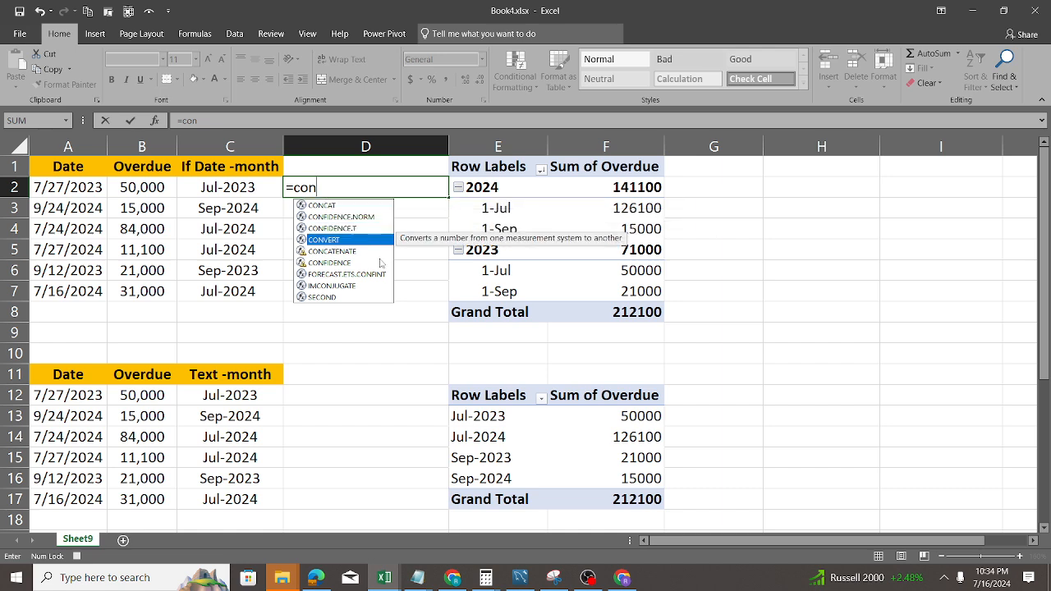
key("Tab")
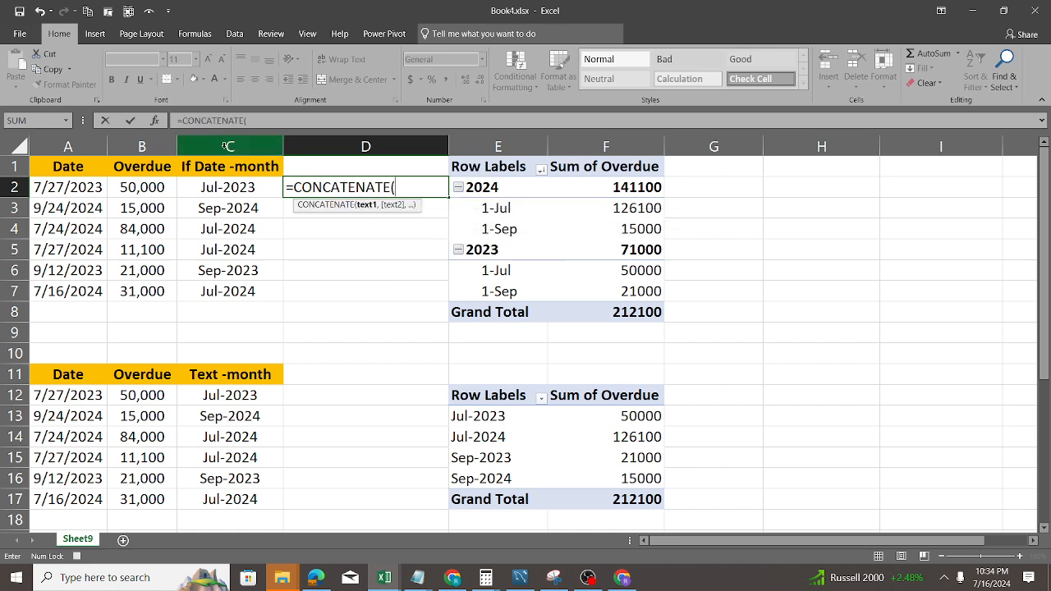
left_click(228, 189)
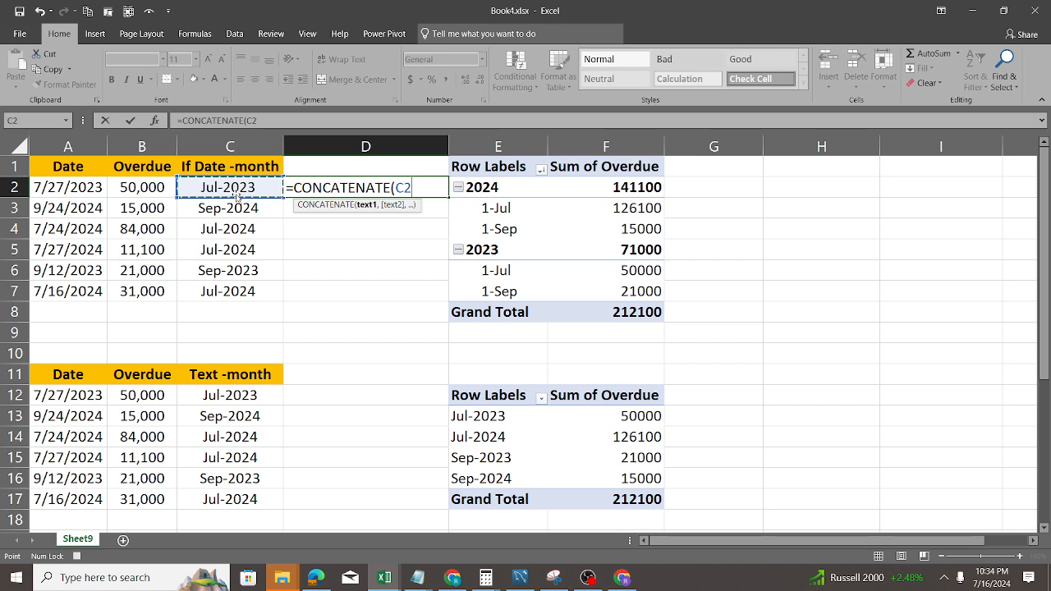
type(",")
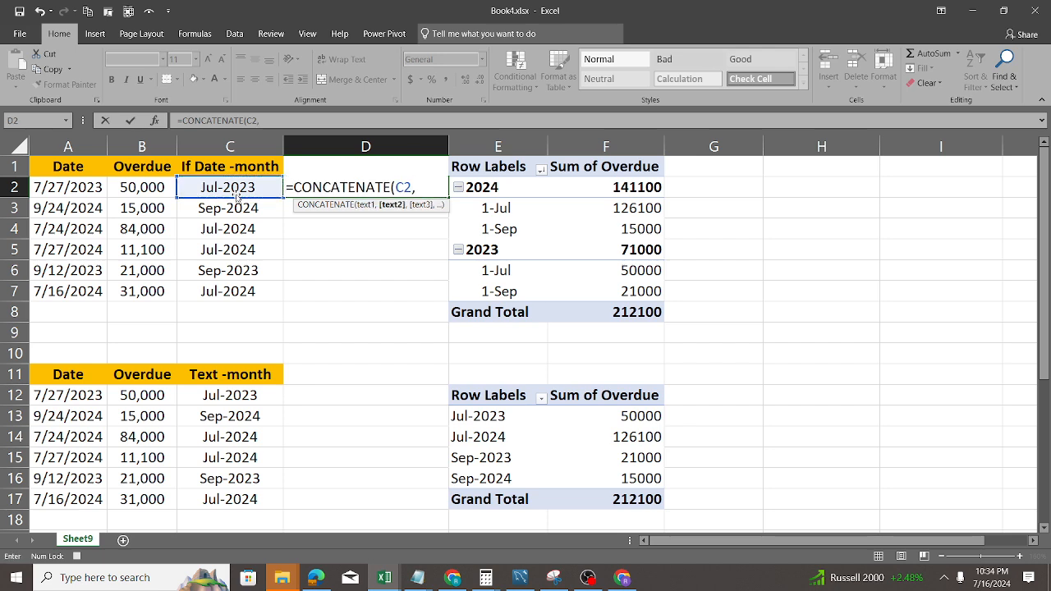
type("\"\"")
key("BackSpace")
type("\",")
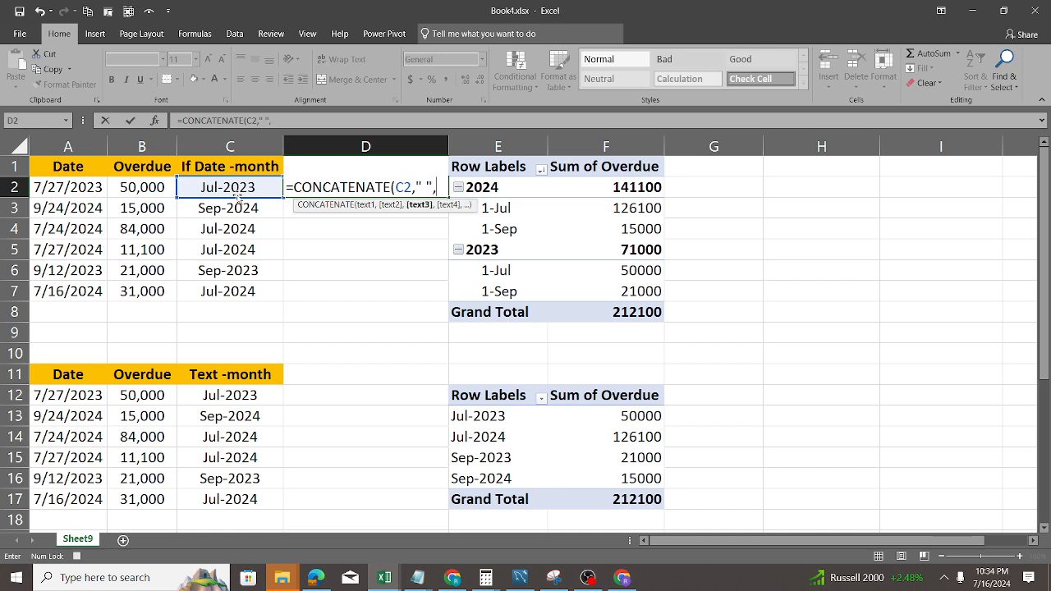
type("\"")
type("this")
key("BackSpace")
key("BackSpace")
key("BackSpace")
key("BackSpace")
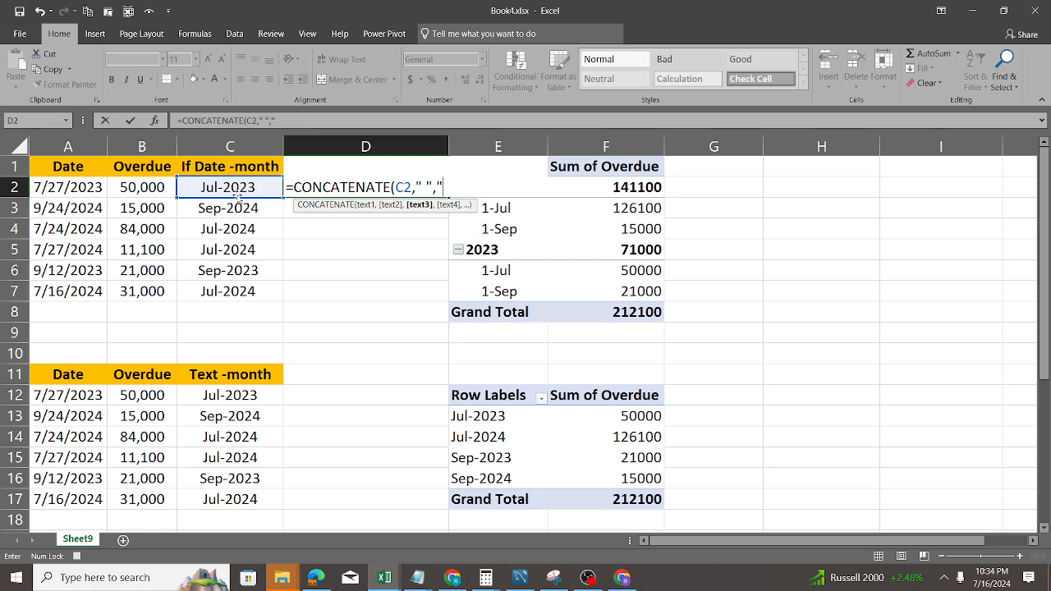
type("This is a Date')")
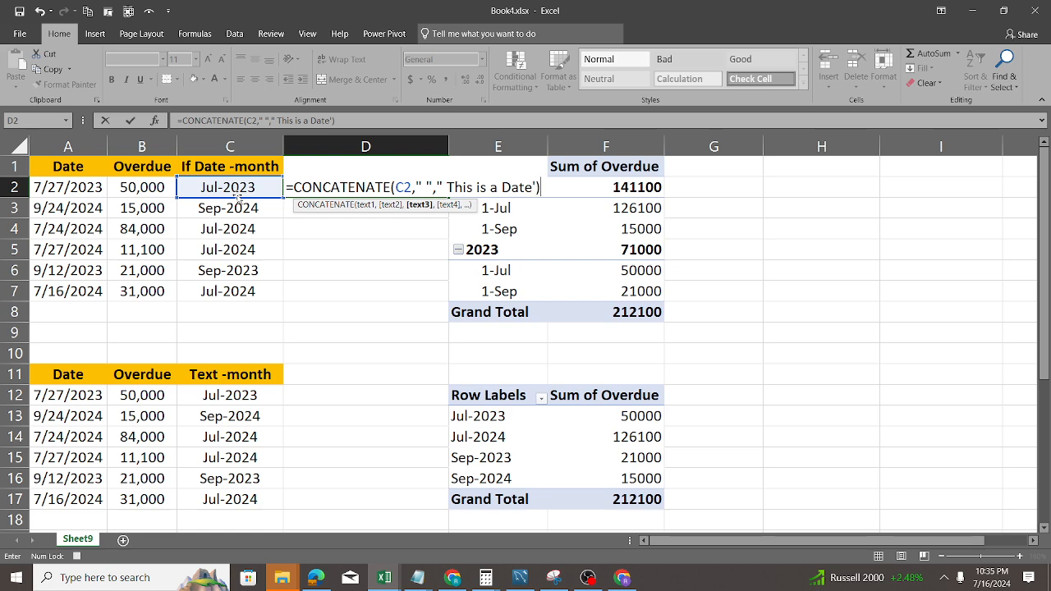
key("BackSpace")
key("BackSpace")
type("\")")
key("ctrl+Return")
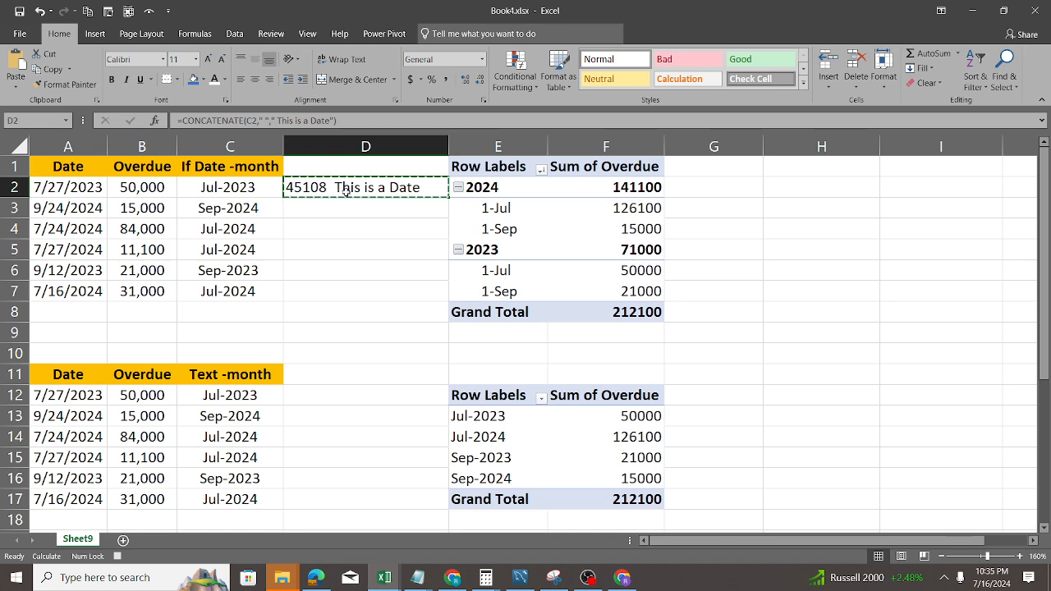
Step: Copy the D2 CONCATENATE formula to D12 and recalculate the sheet
left_click(310, 396)
key("ctrl+v")
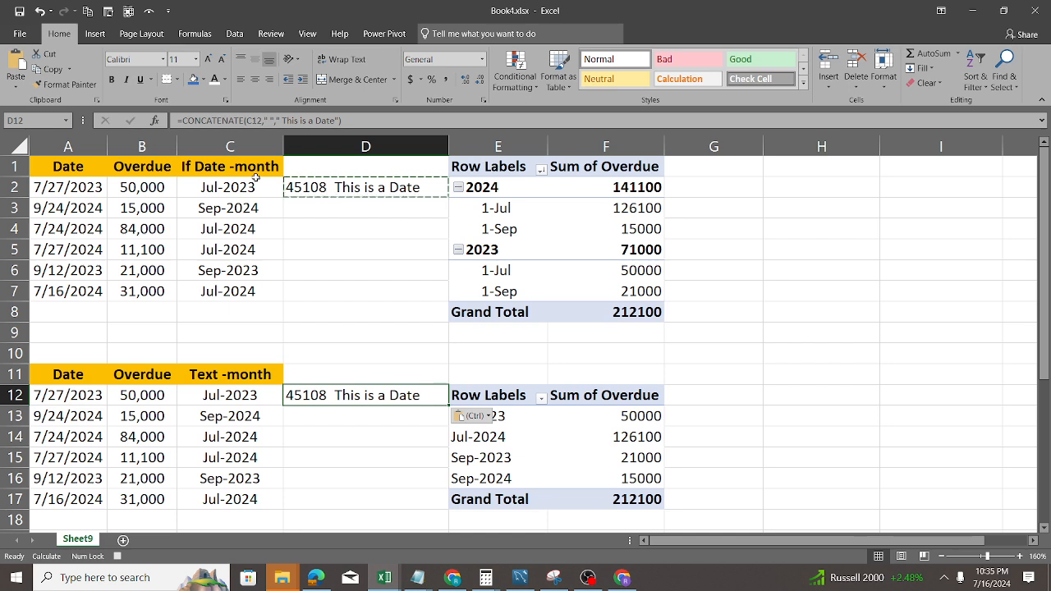
key("F9")
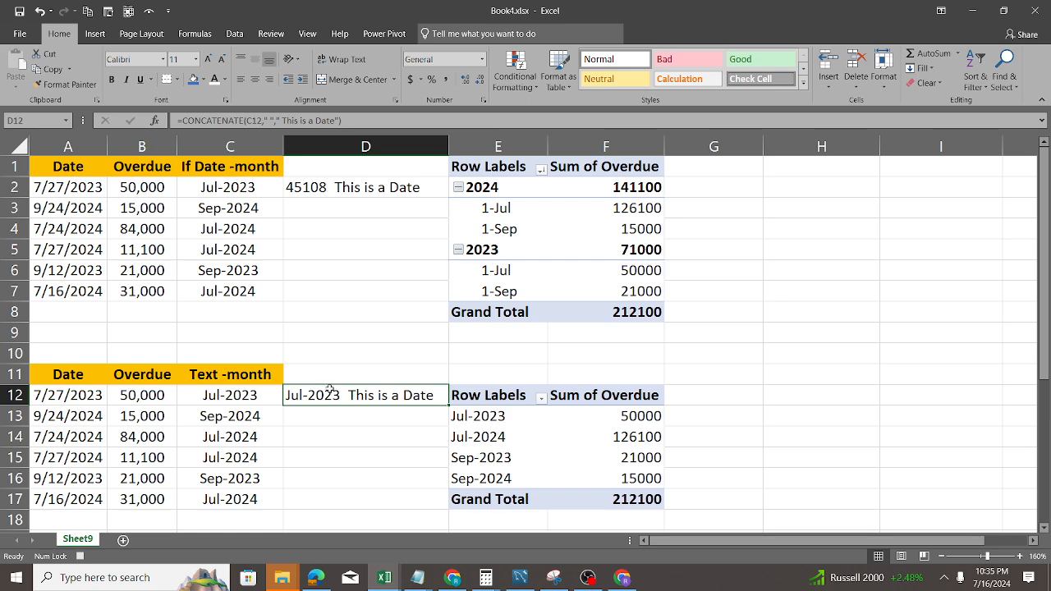
Step: Replace the formula in D12 with =CONCATENATE(C12," ","This is a date")
type("=")
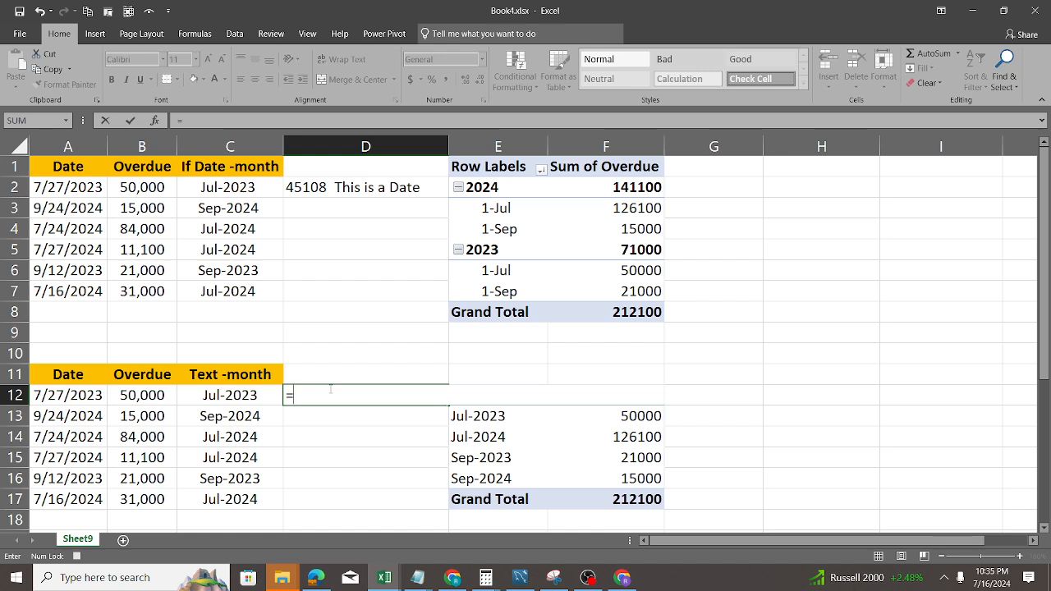
type("con")
key("Down")
key("Down")
key("Down")
key("Down")
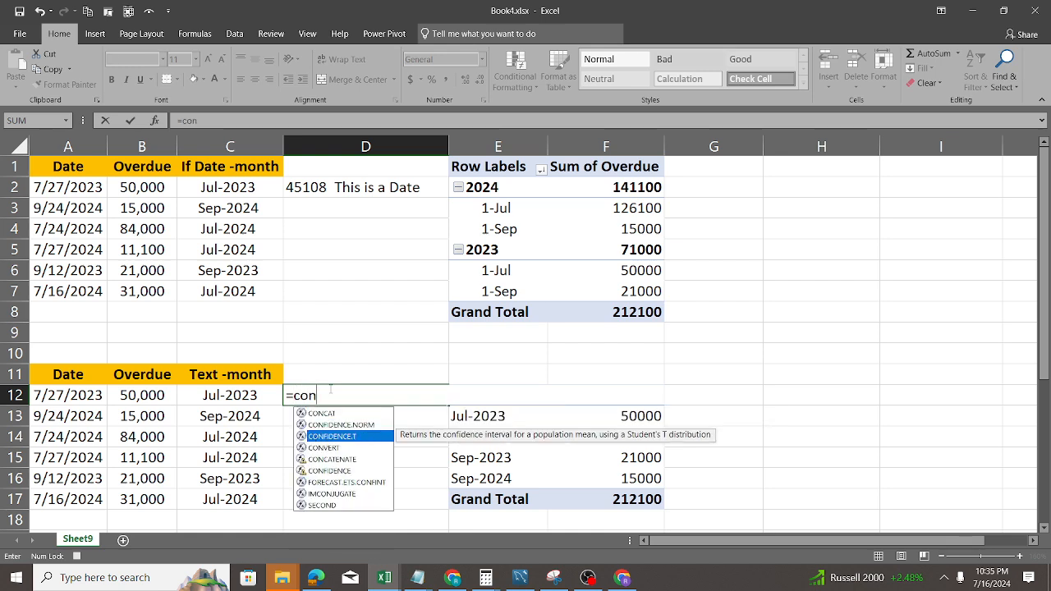
key("Tab")
key("Left")
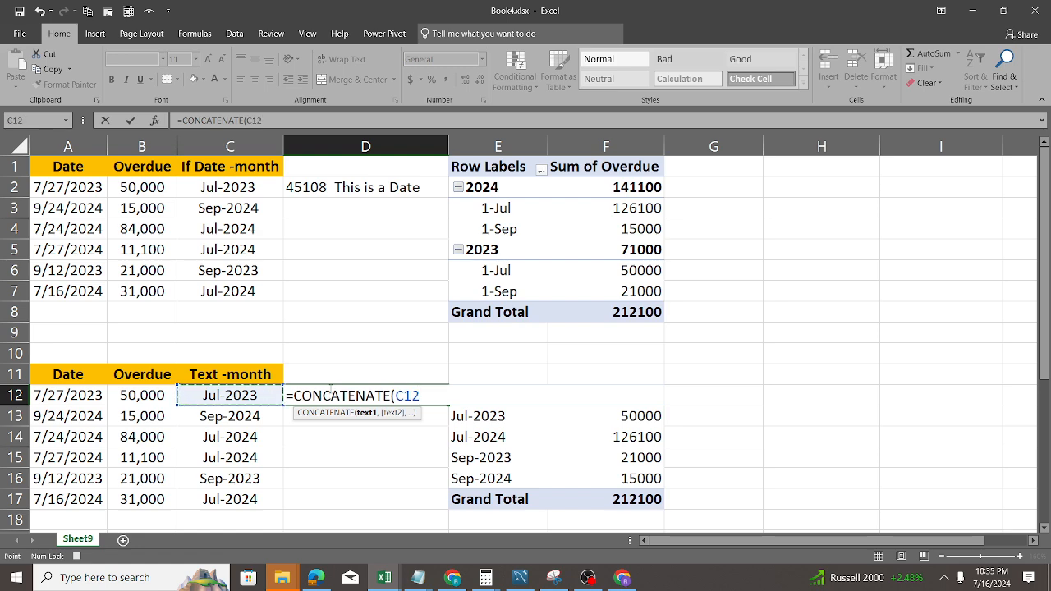
type(",' ")
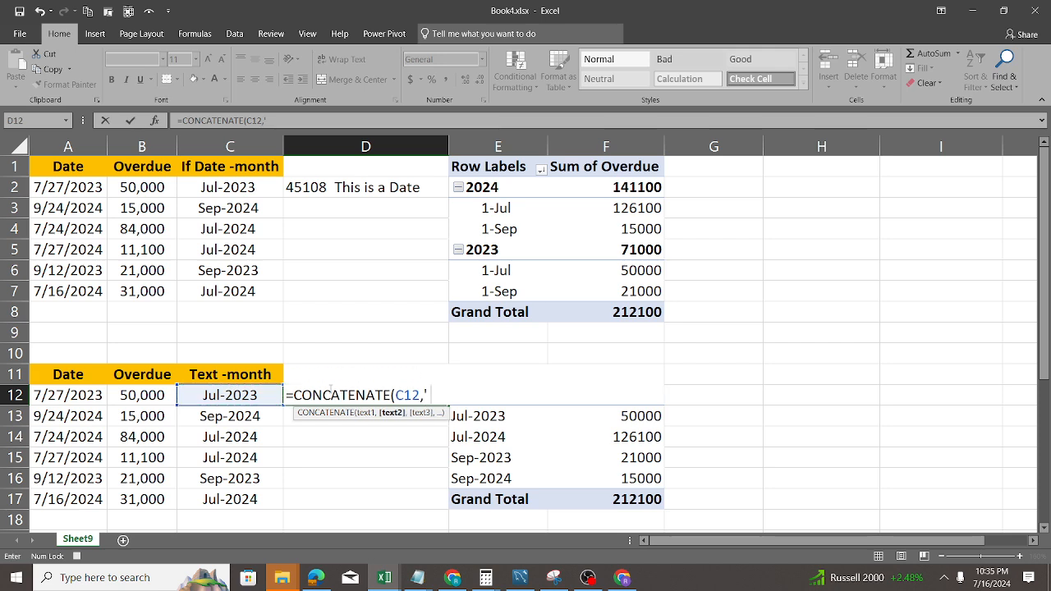
type("\"")
key("BackSpace")
key("BackSpace")
key("BackSpace")
type("\" \",")
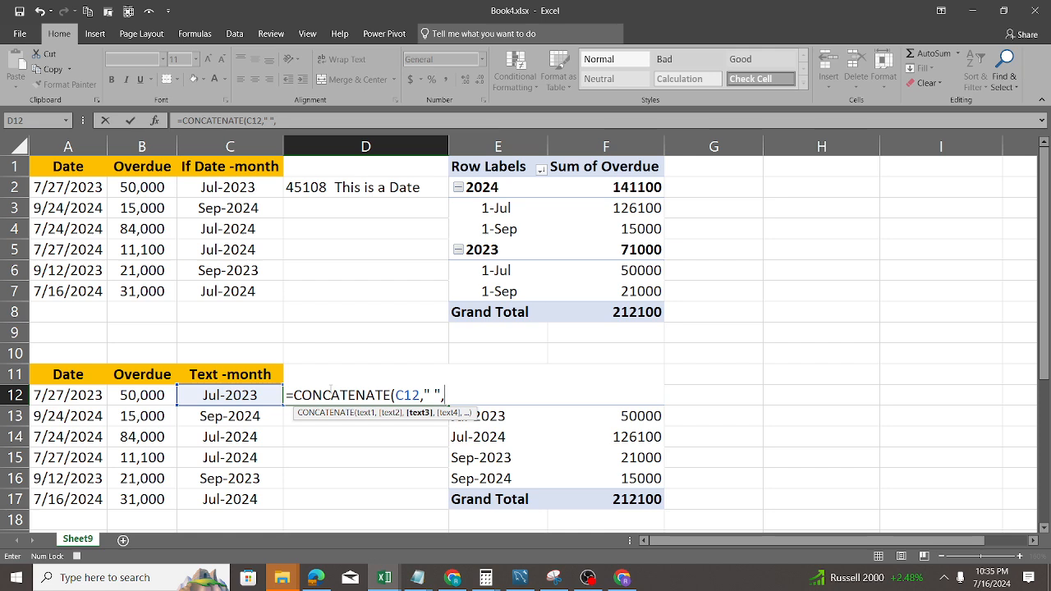
type("\"This is a date\"")
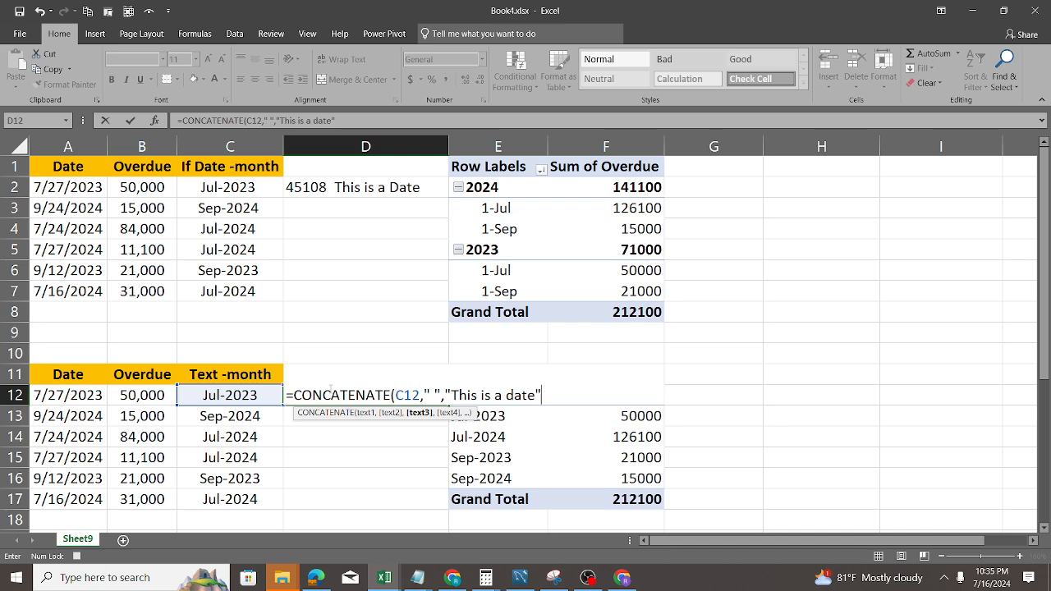
type(")")
key("Tab")
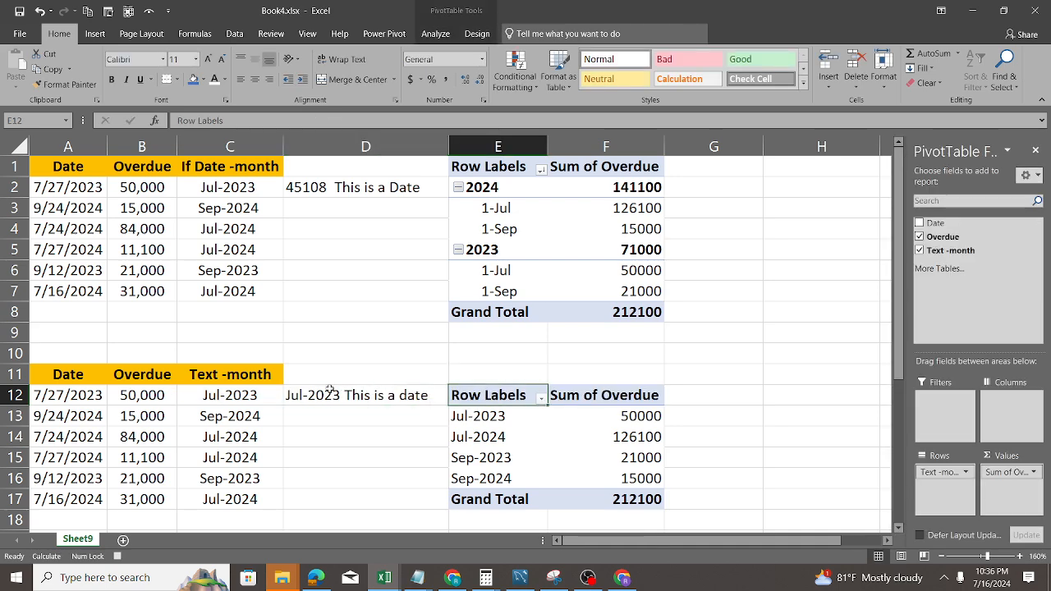